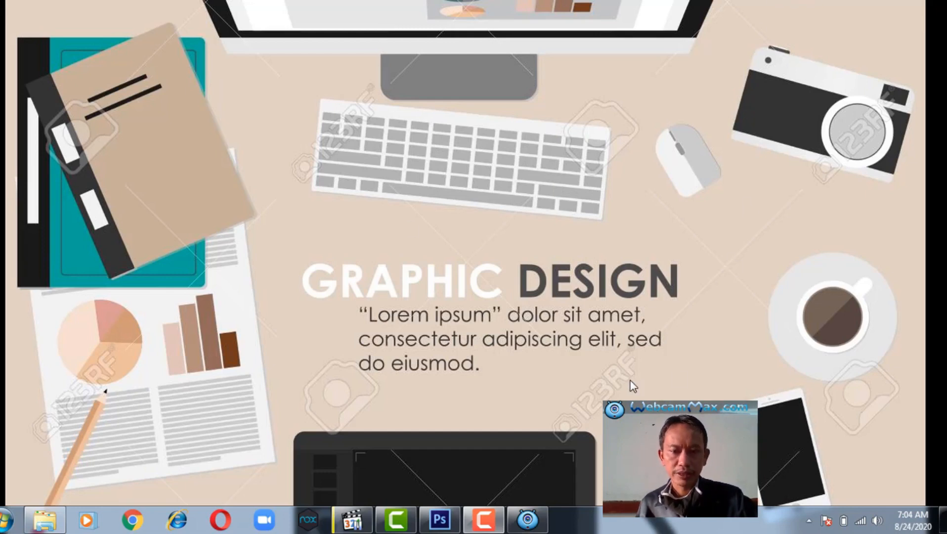
Step: Switch to Photoshop, try the Crop tool and activate the Type tool
left_click(440, 520)
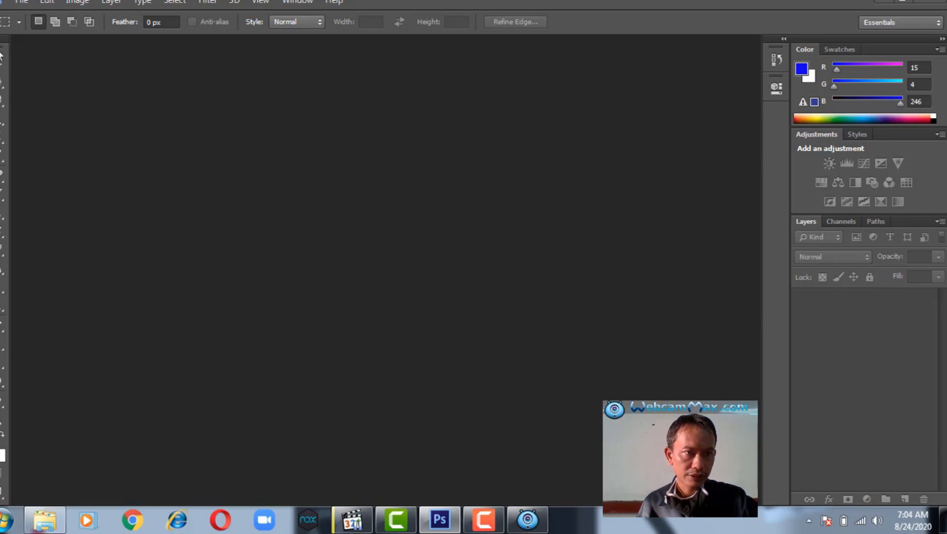
mouse_move(1, 49)
left_mouse_down()
mouse_move(24, 52)
mouse_move(1, 48)
left_mouse_up()
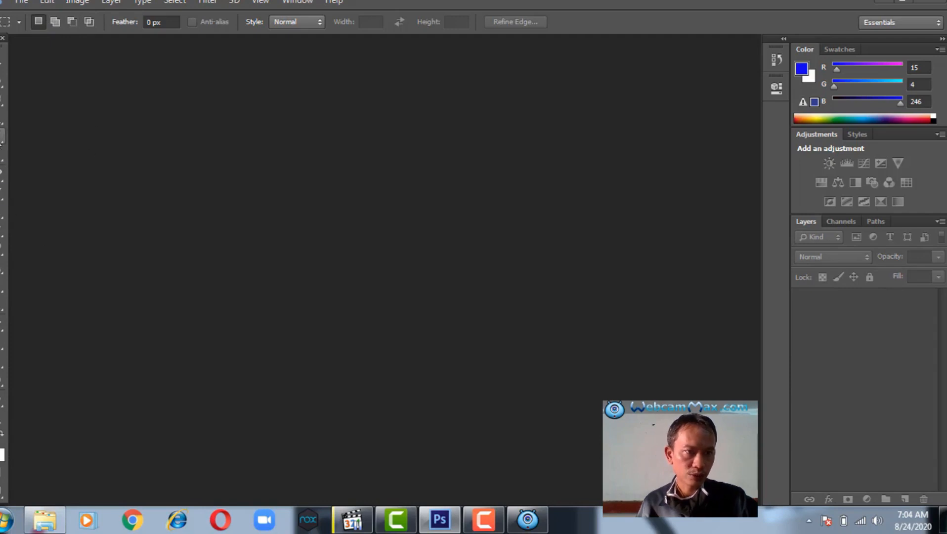
left_click(2, 142)
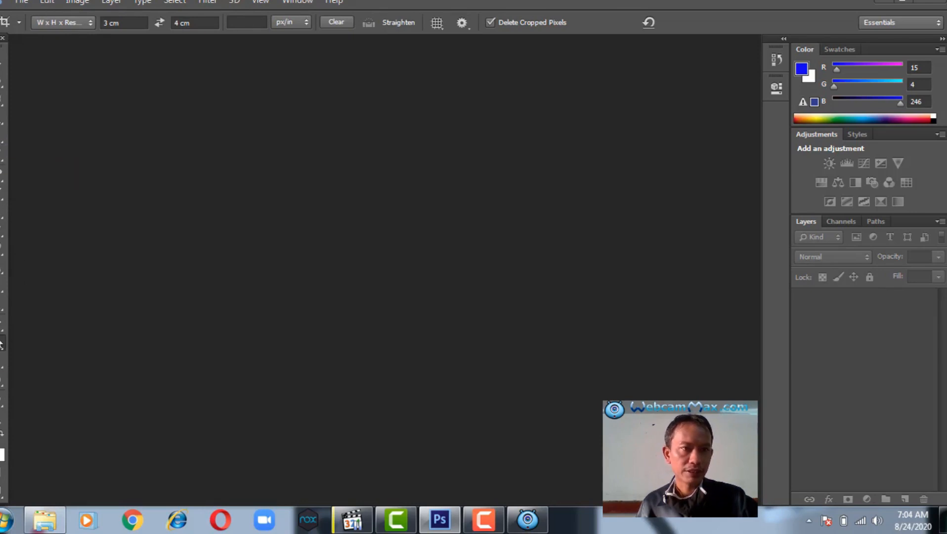
left_click(2, 306)
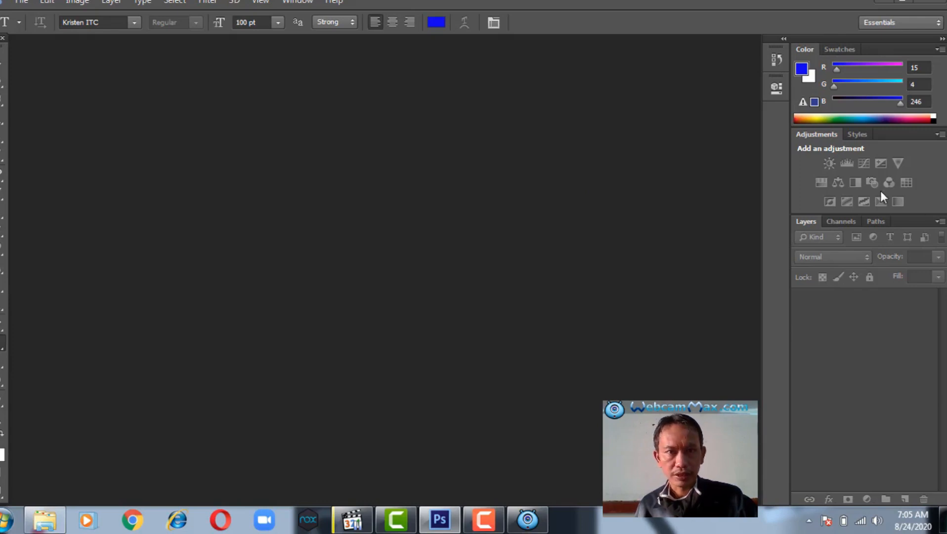
Step: Hide the Color panel and show it again
left_click(296, 3)
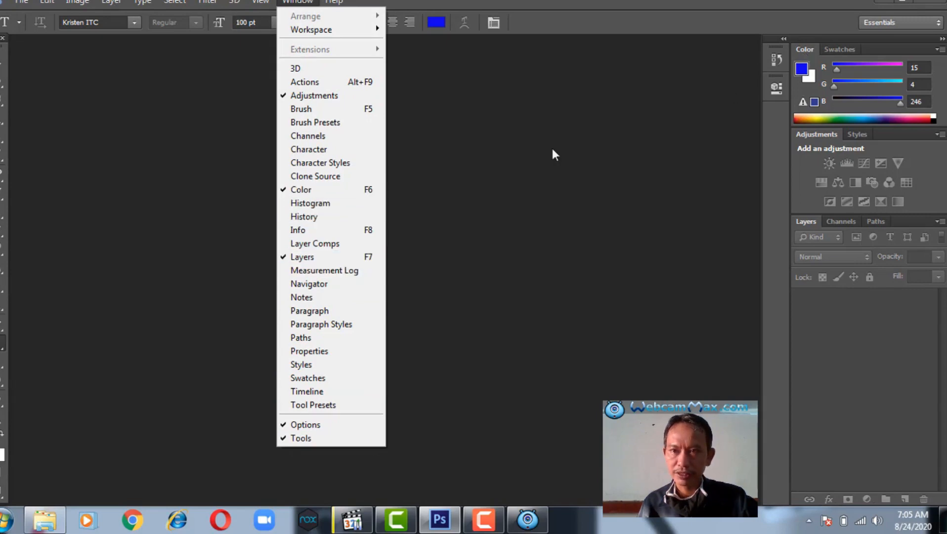
left_click(286, 194)
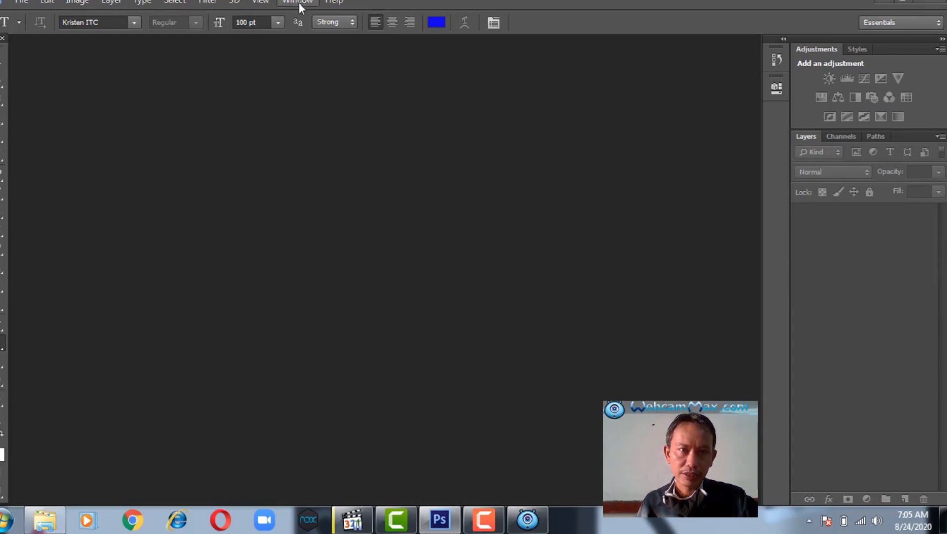
left_click(264, 3)
mouse_move(292, 2)
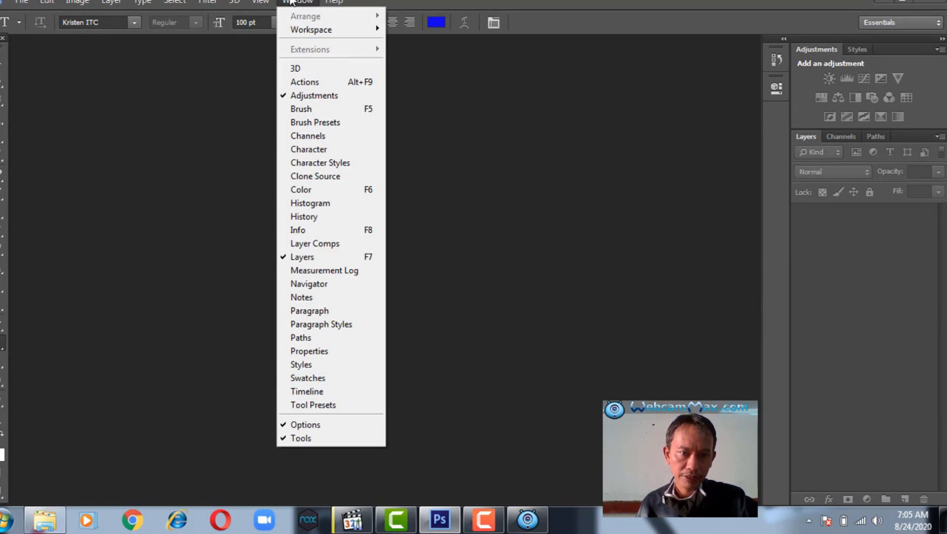
left_click(299, 189)
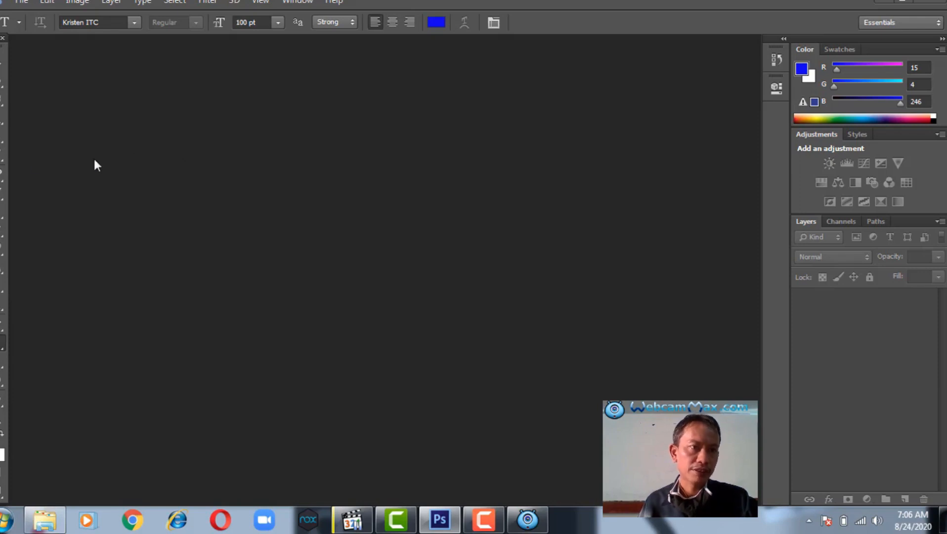
Step: Start a new document and examine its name, preset and width settings
left_click(21, 2)
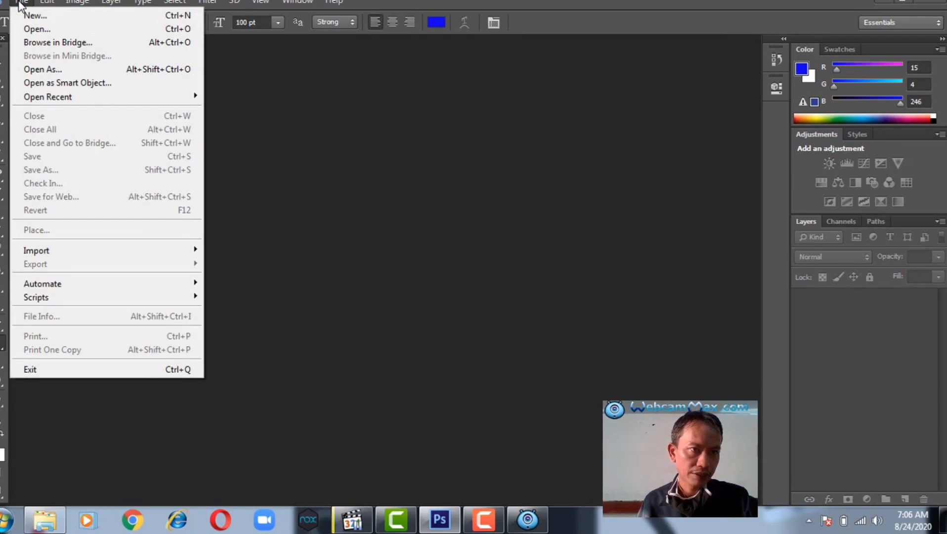
left_click(25, 13)
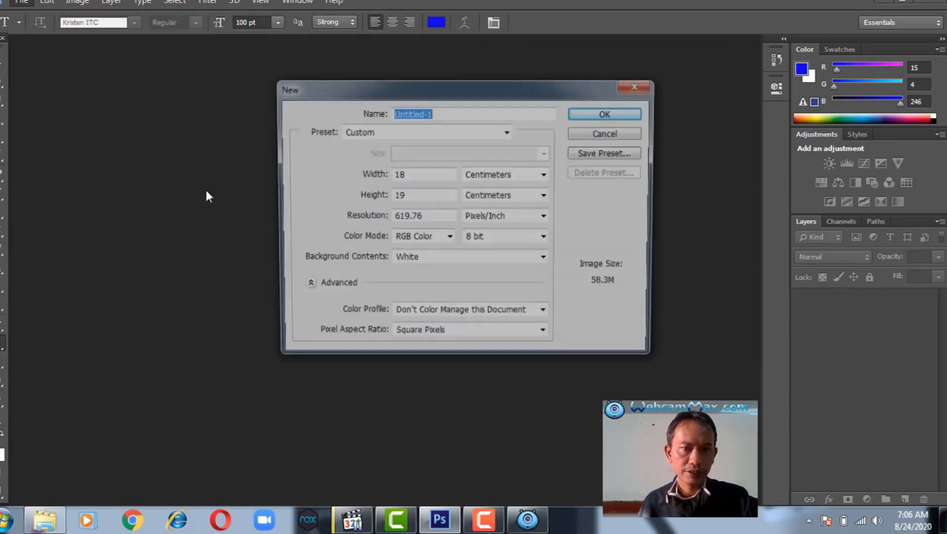
left_click(460, 112)
left_click_drag(452, 113, 376, 117)
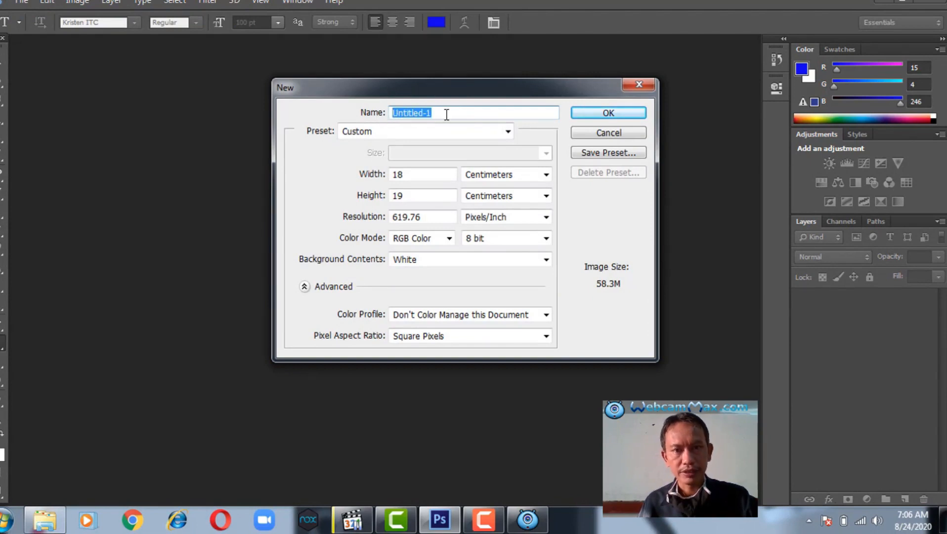
left_click_drag(444, 113, 388, 117)
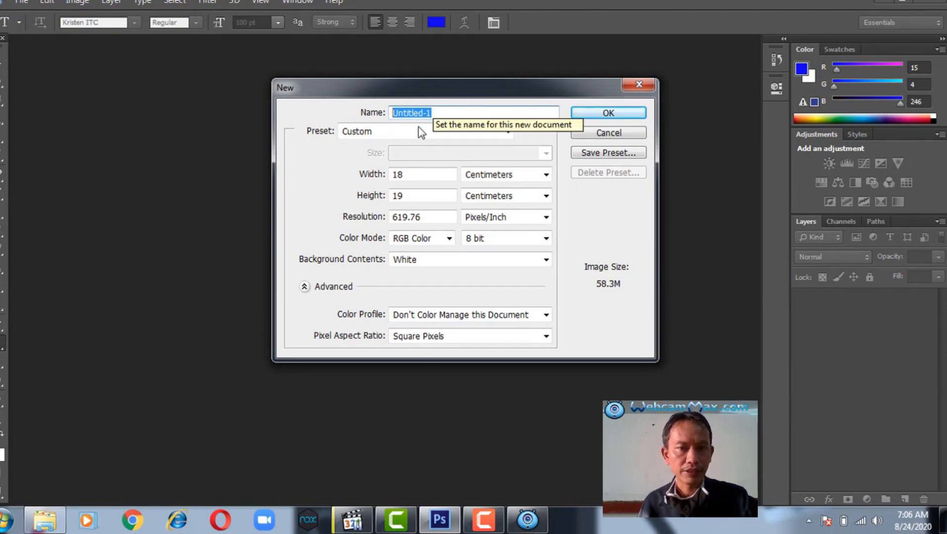
left_click_drag(392, 113, 443, 112)
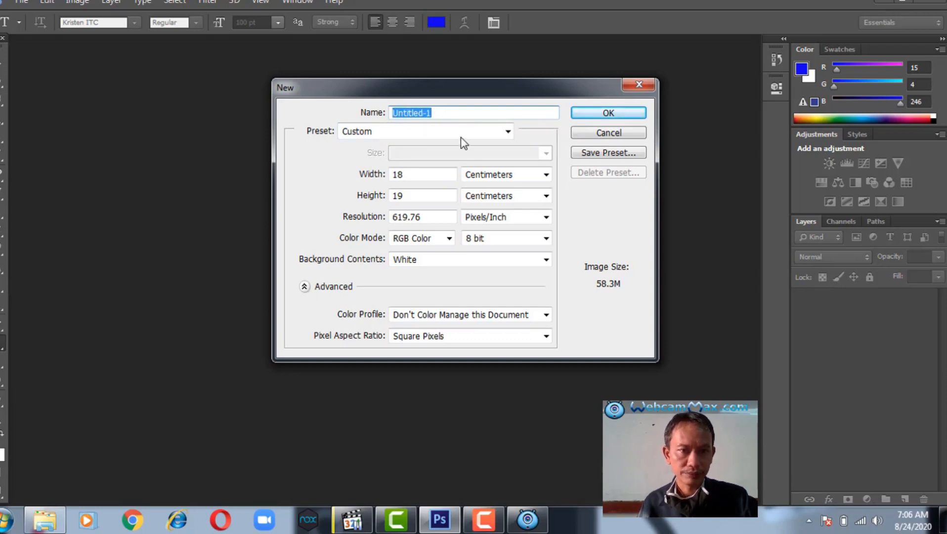
left_click(497, 132)
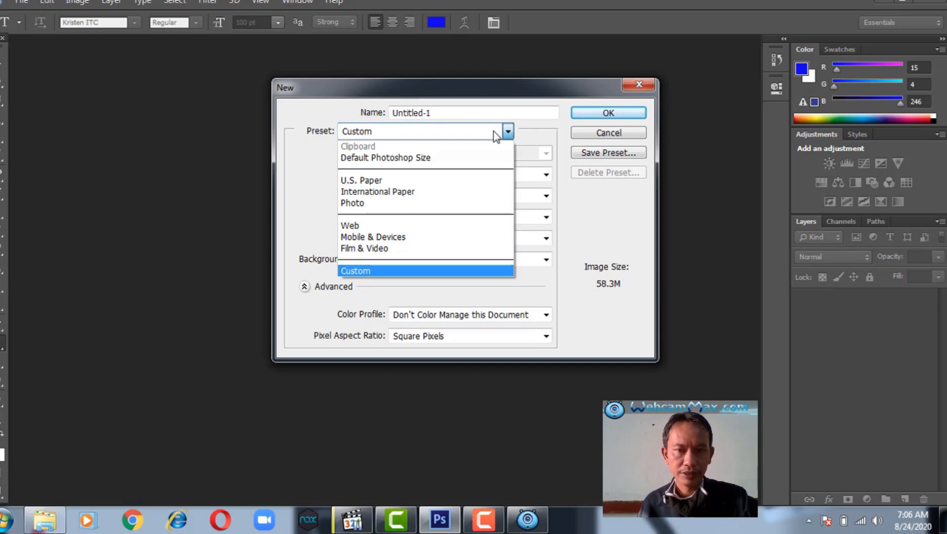
left_click(497, 135)
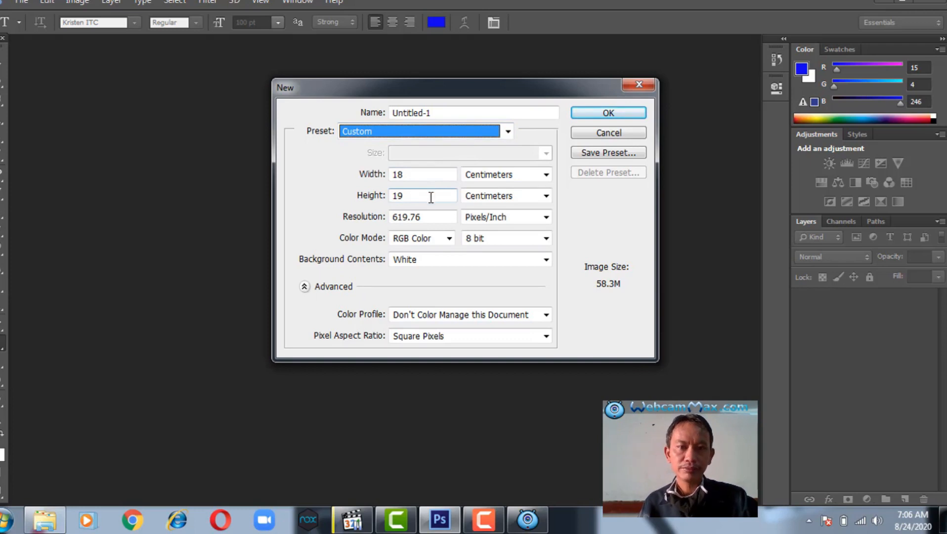
left_click(410, 176)
left_click_drag(408, 176, 376, 176)
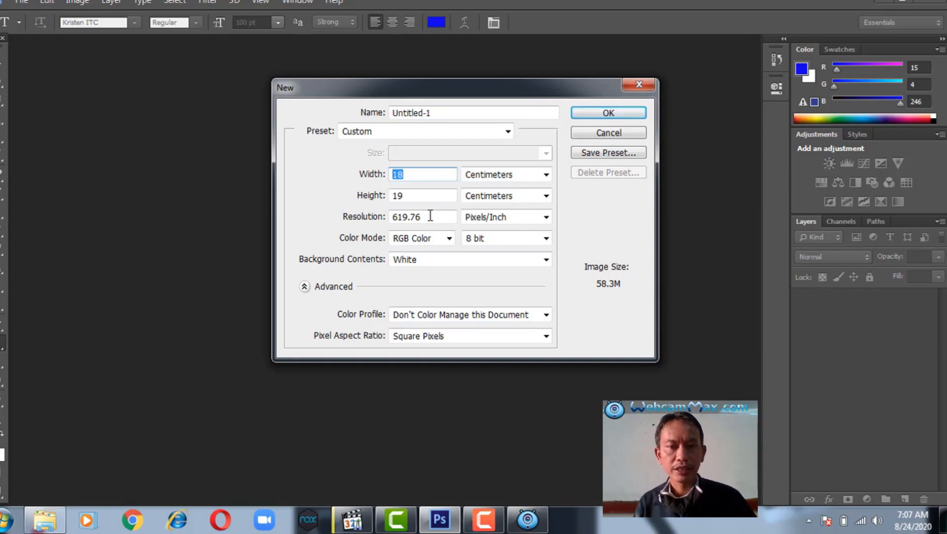
Step: Set the new document's resolution to 72 pixels/inch
left_click(431, 217)
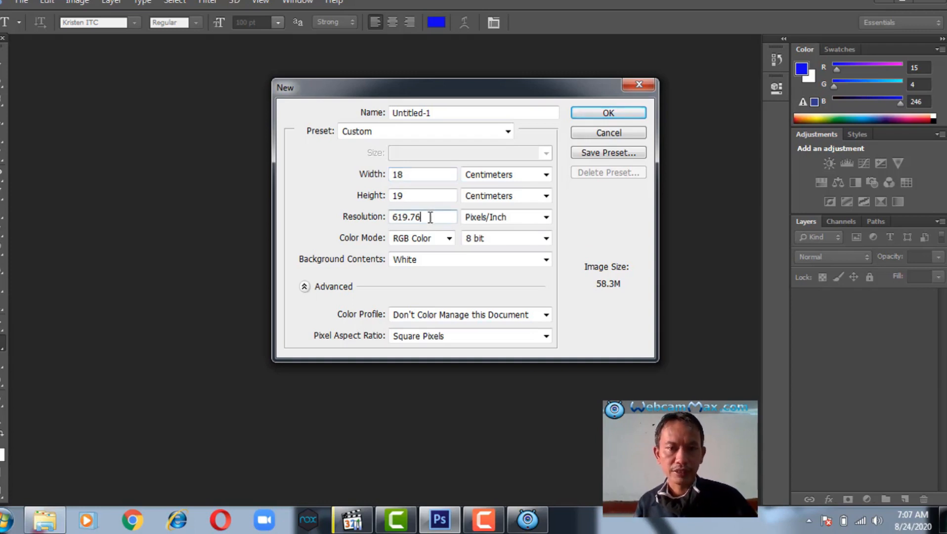
left_click_drag(424, 219, 394, 220)
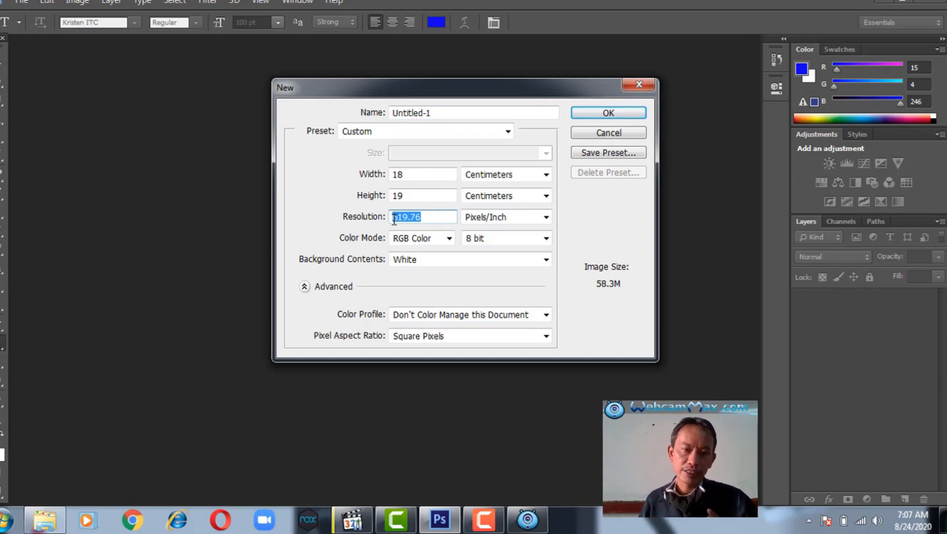
left_click(429, 214)
double_click(416, 216)
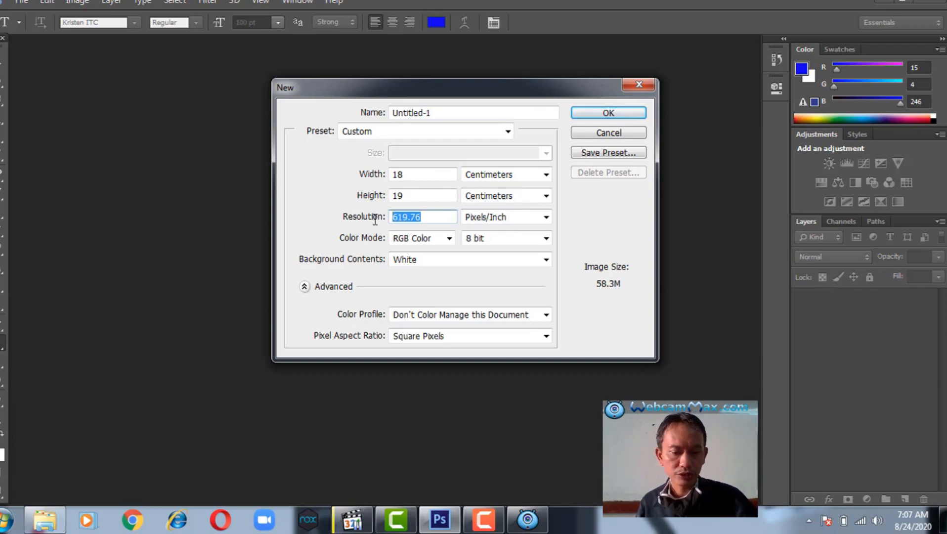
type("72")
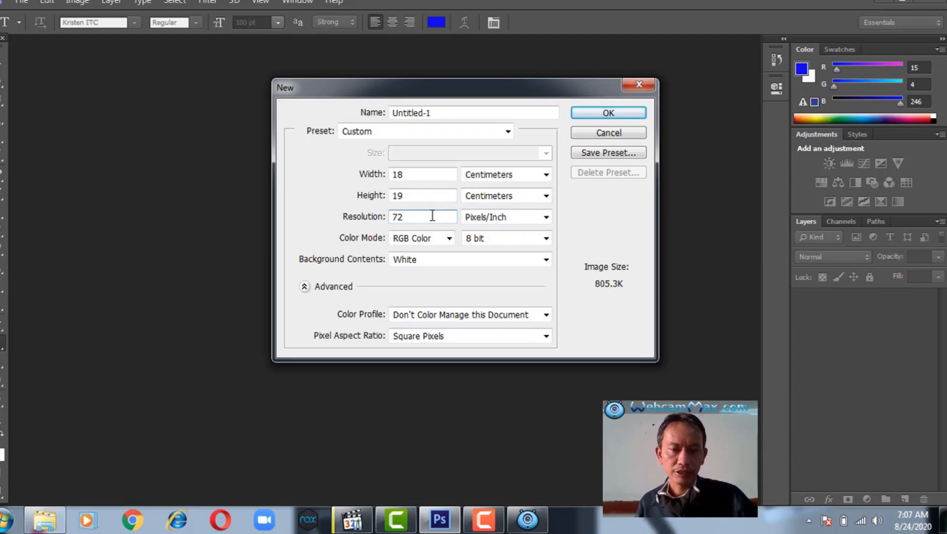
Step: Try a resolution of 300 pixels/inch for the new document and set it back to 72
left_click_drag(410, 211, 375, 211)
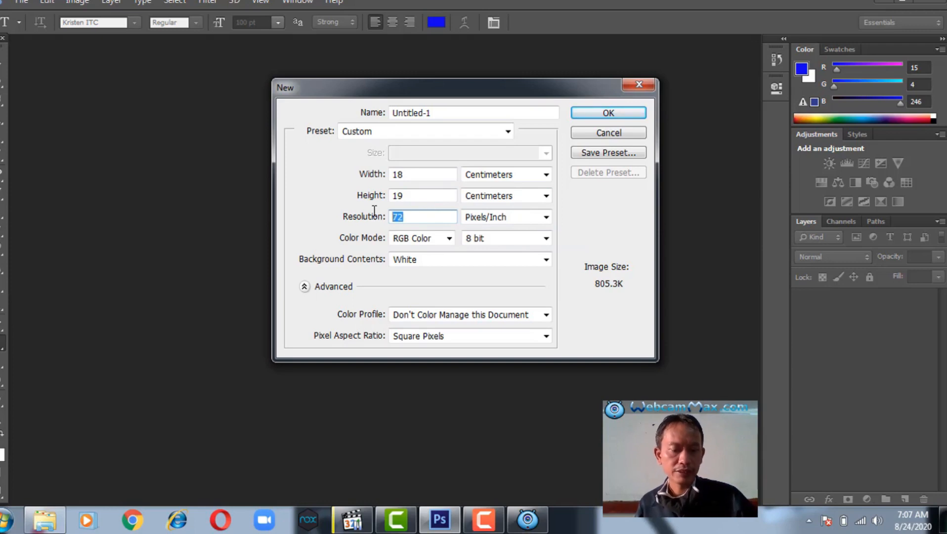
type("300")
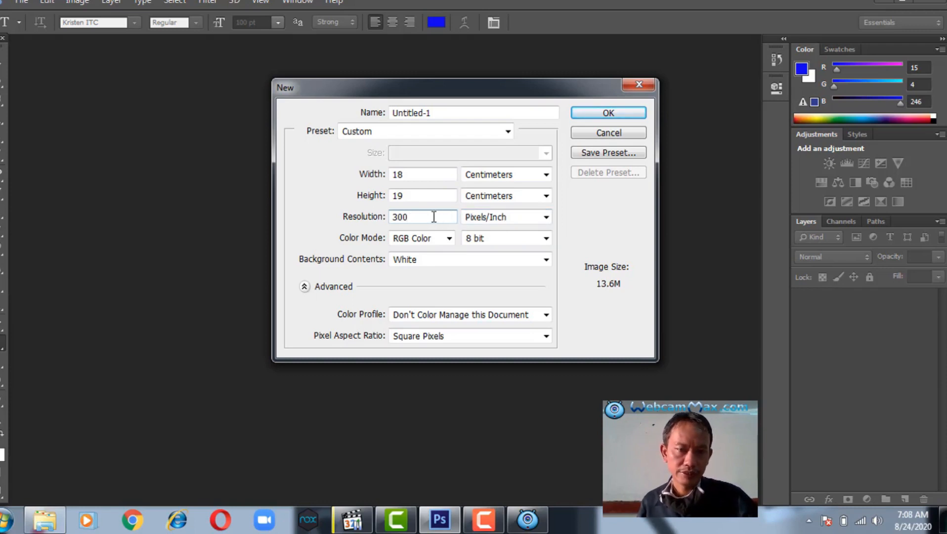
left_click_drag(415, 217, 367, 218)
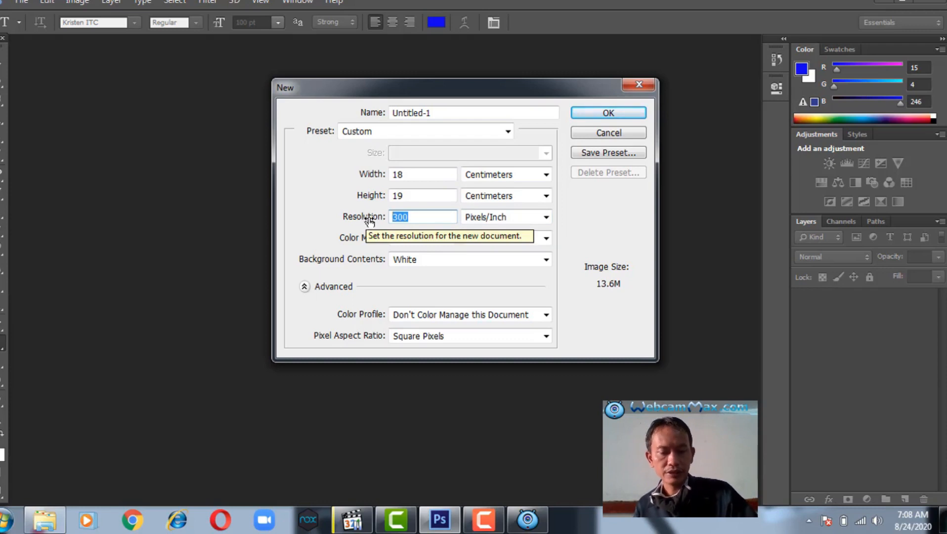
type("72")
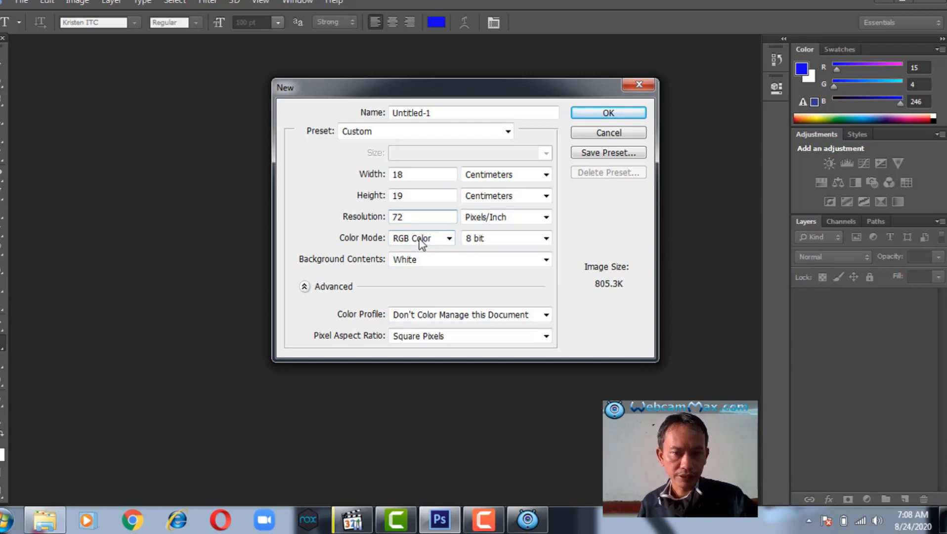
Step: Examine the available color modes and background contents options for the new document
left_click(448, 239)
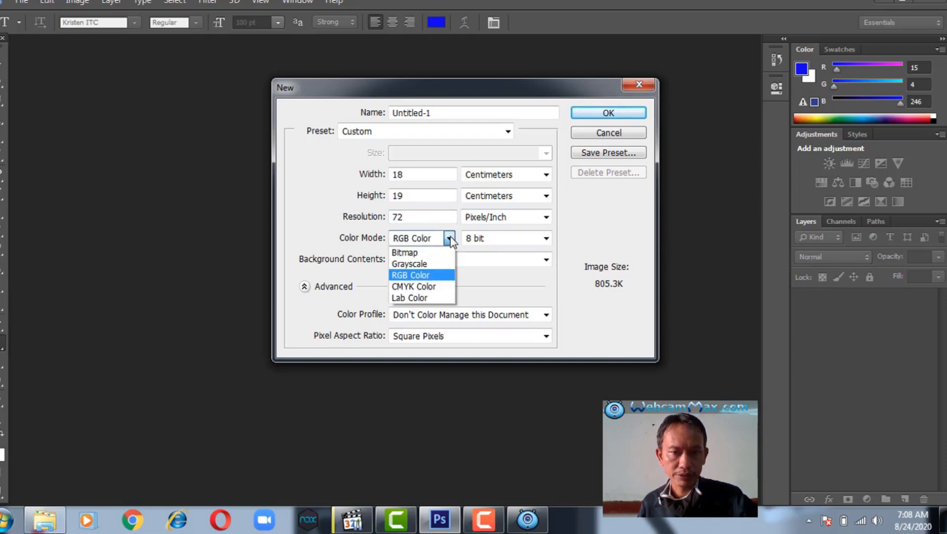
left_click(450, 239)
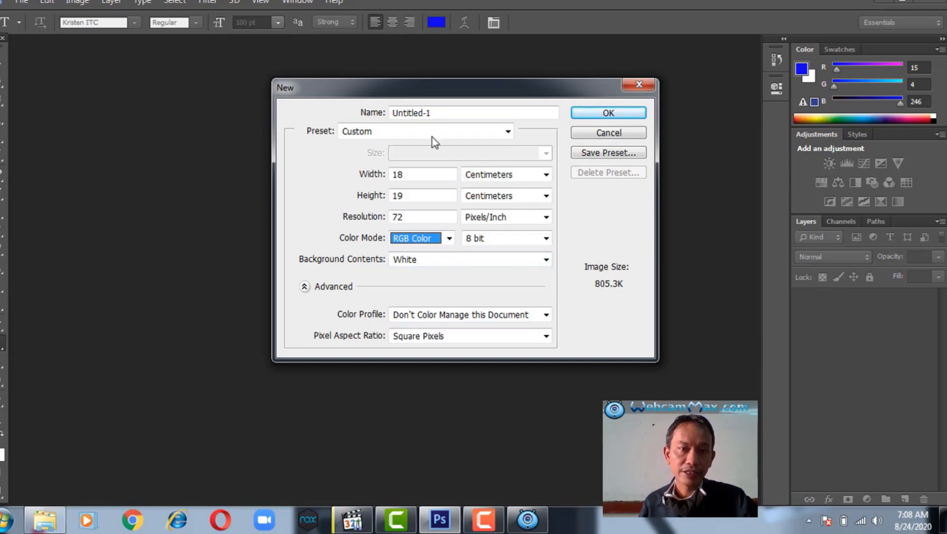
left_click(471, 262)
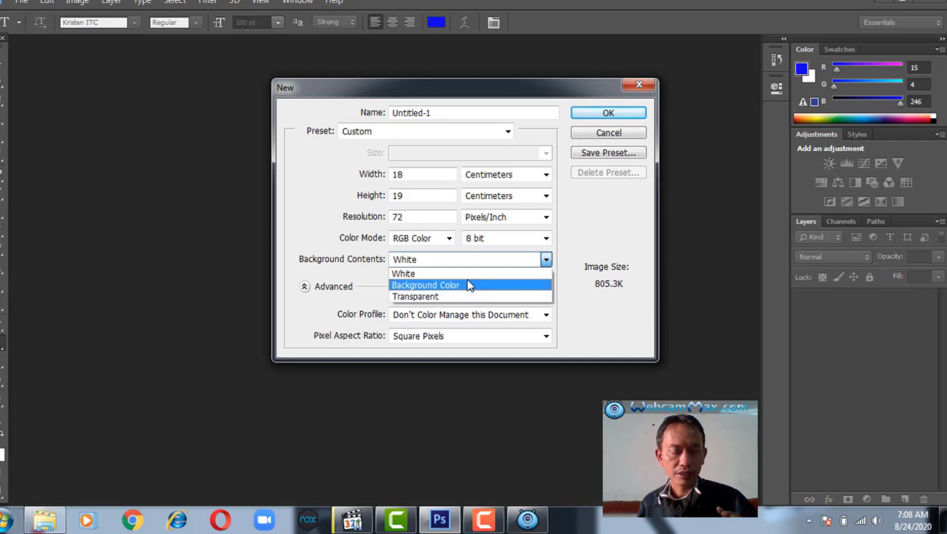
left_click(482, 256)
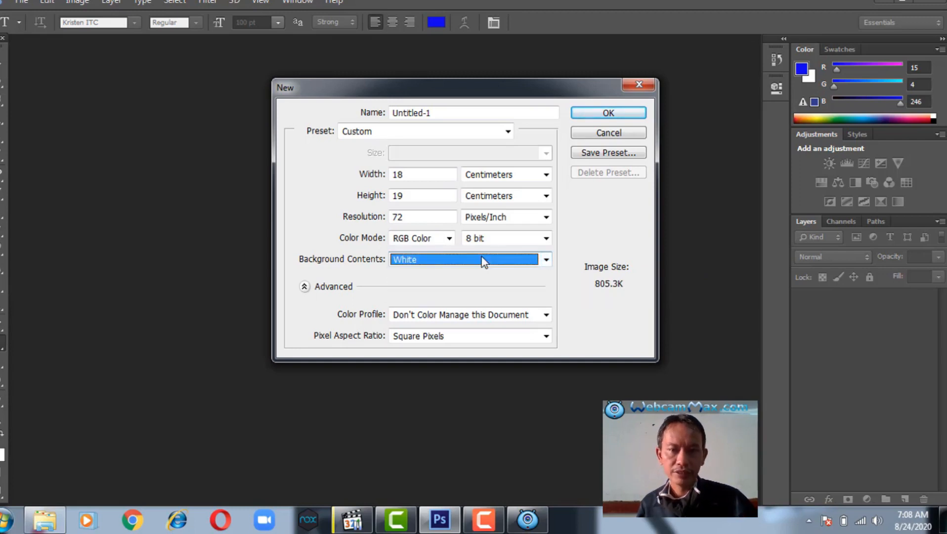
Step: Set the new document's size to 20 centimeters wide and 25 centimeters high
left_click(528, 176)
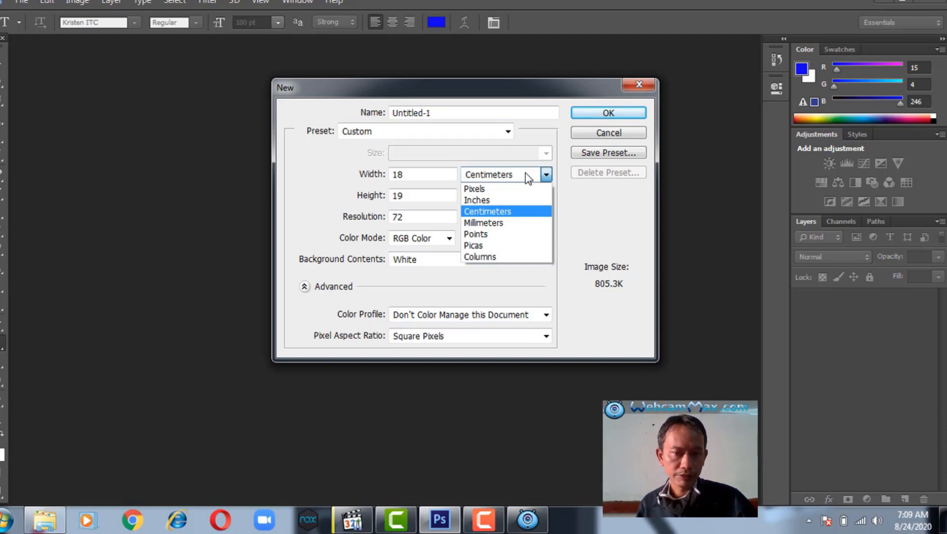
left_click(516, 217)
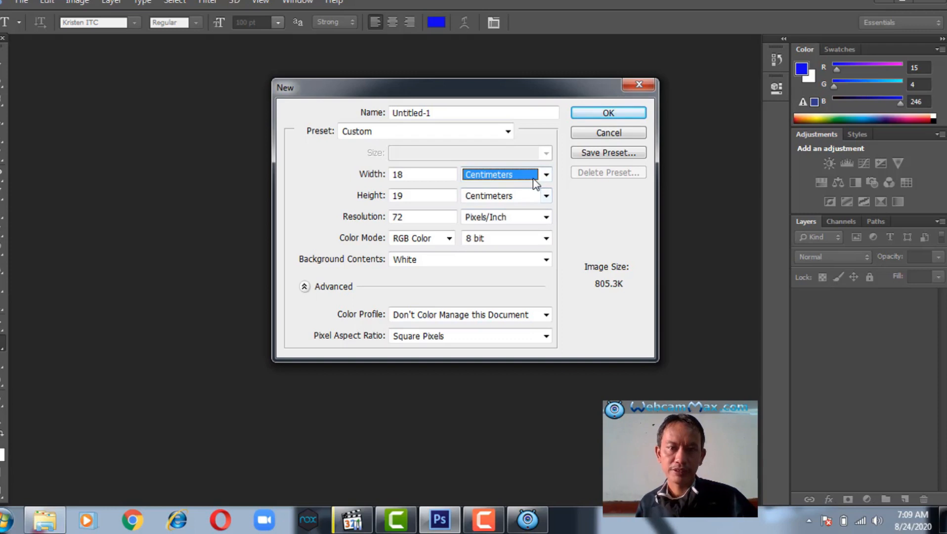
left_click(406, 177)
left_click_drag(407, 177, 384, 177)
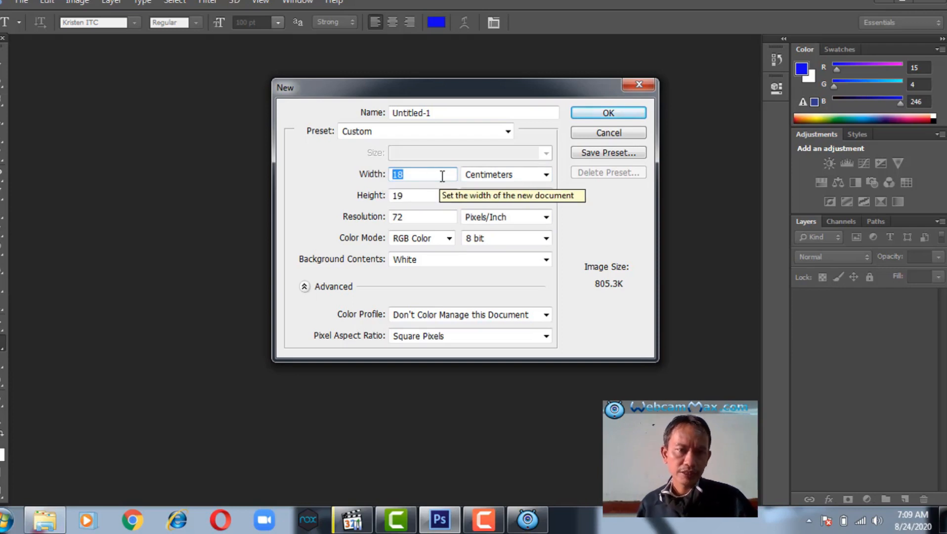
type("20")
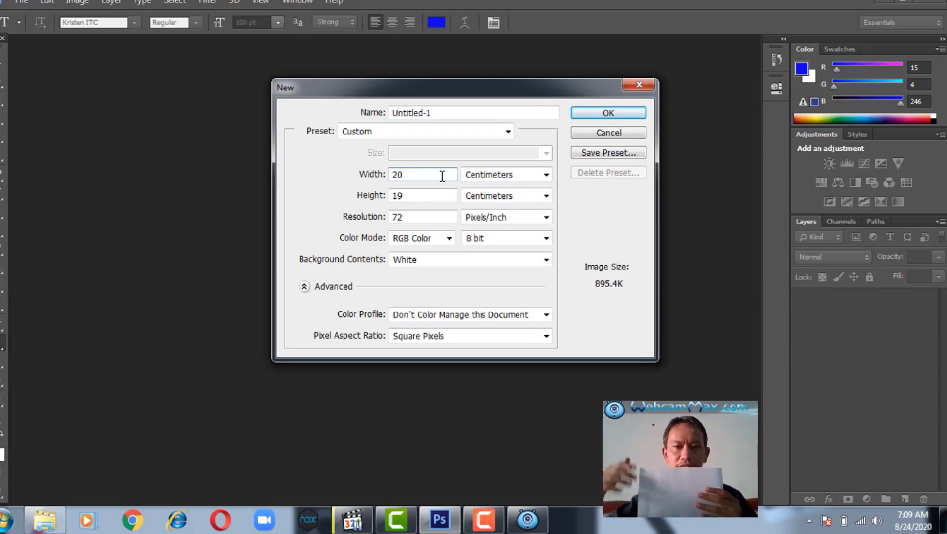
left_click_drag(412, 197, 373, 200)
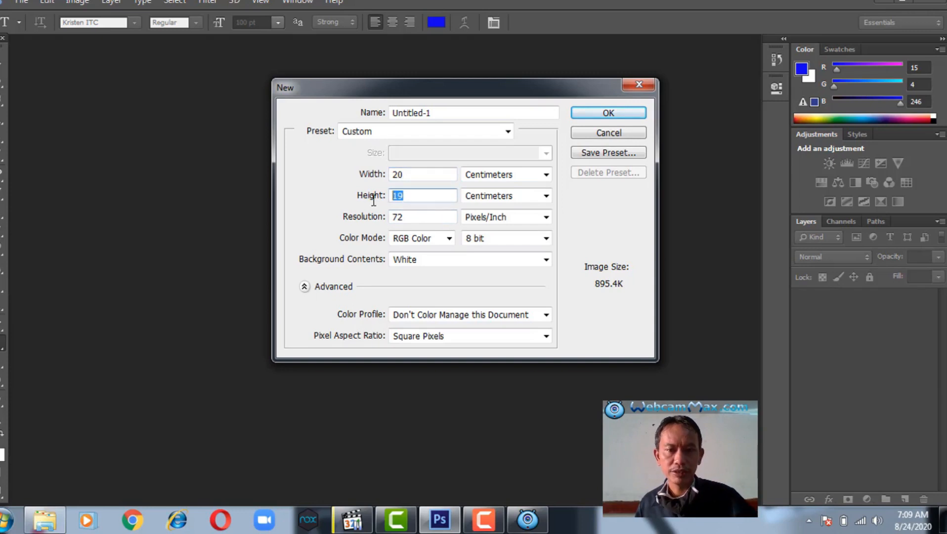
type("25")
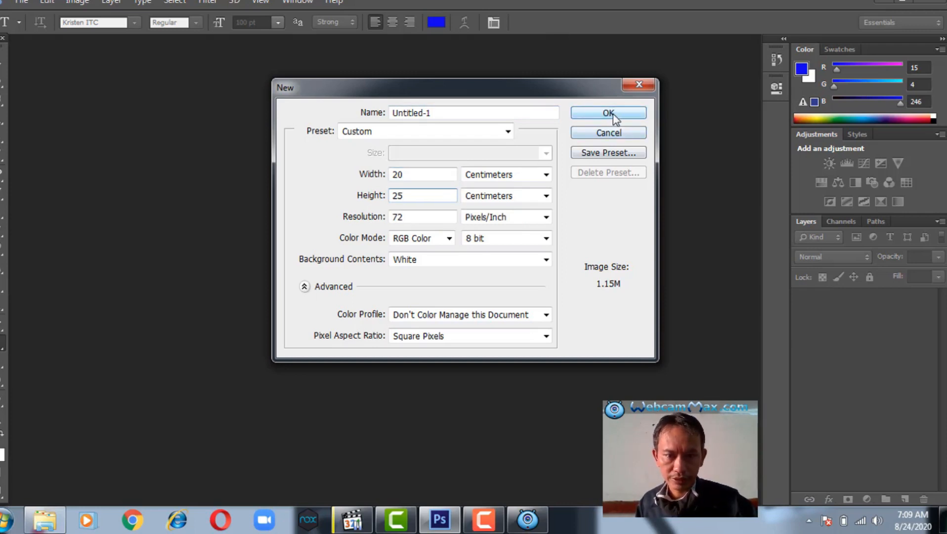
Step: Name the new document "desain poster" and create it
left_click(442, 111)
left_click_drag(441, 111, 368, 119)
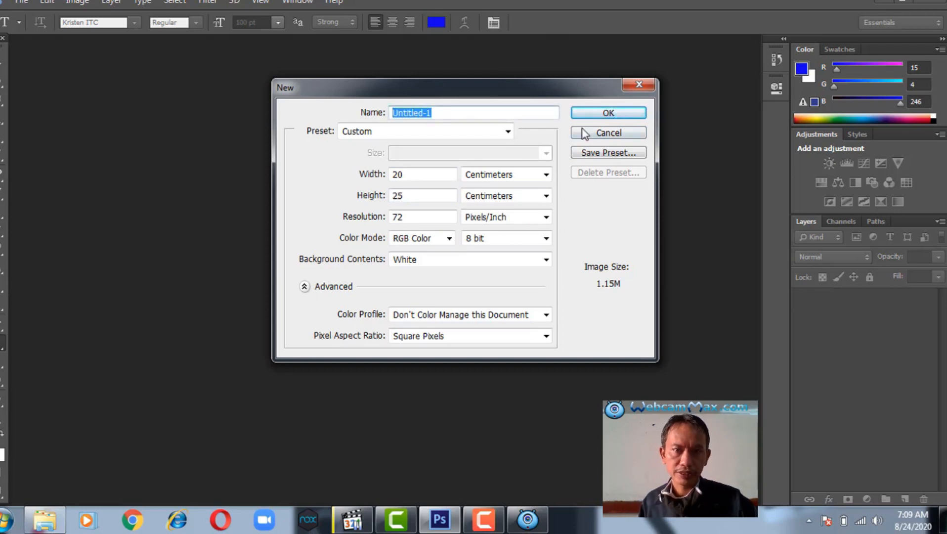
type("des")
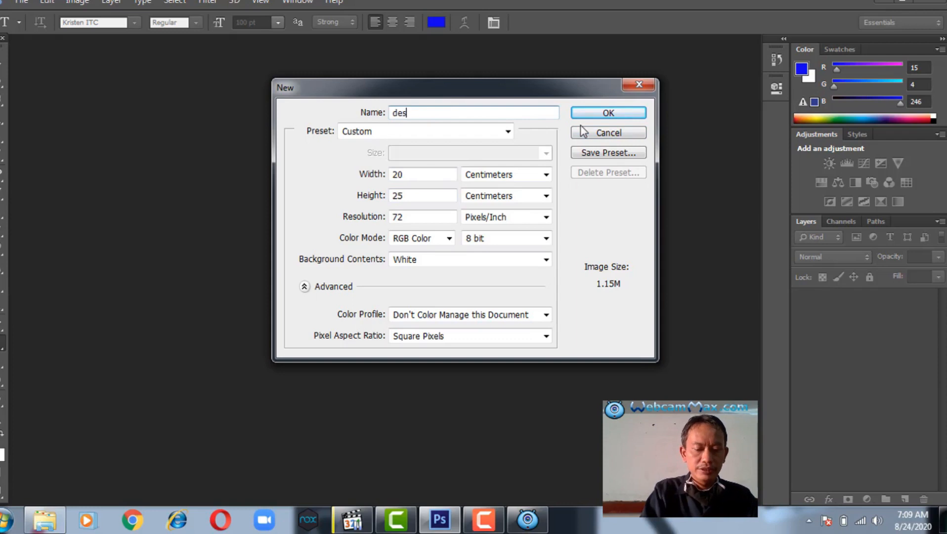
type("ain poster")
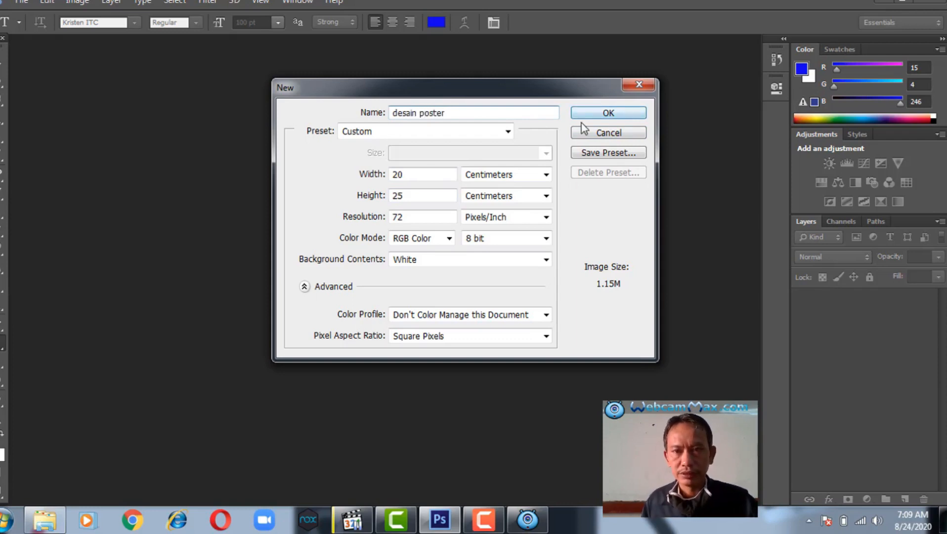
left_click(602, 114)
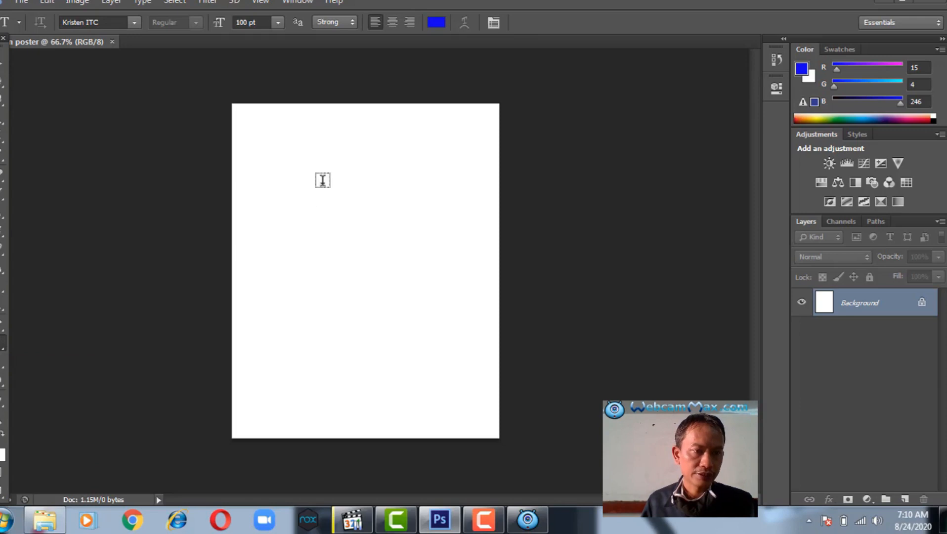
Step: Add the blue text "MultiMedia" in 100 pt Kristen ITC near the top of the page
left_click(281, 163)
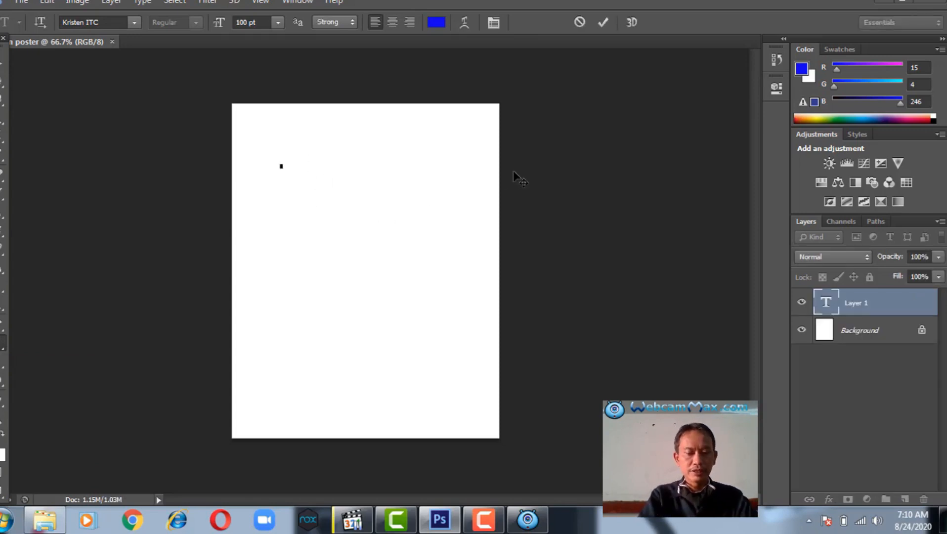
type("Mulr")
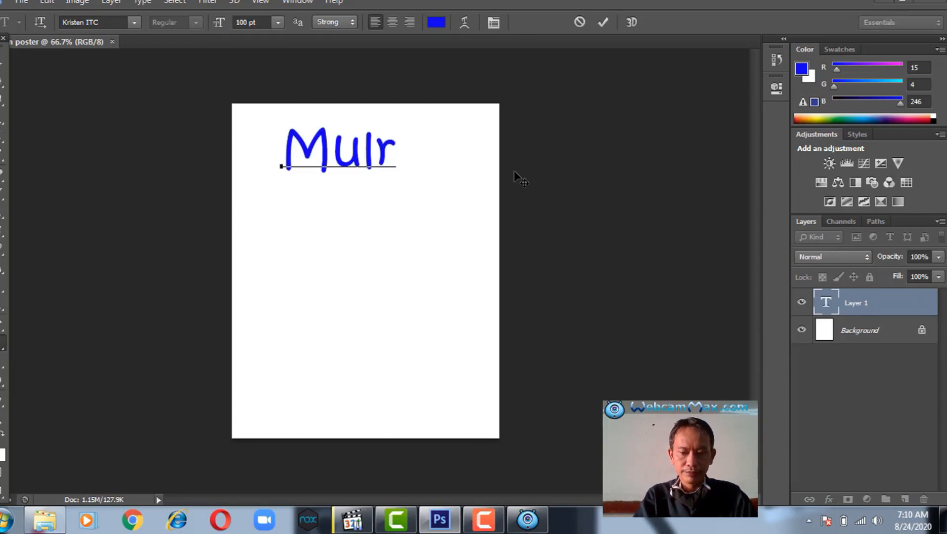
key("BackSpace")
type("ti")
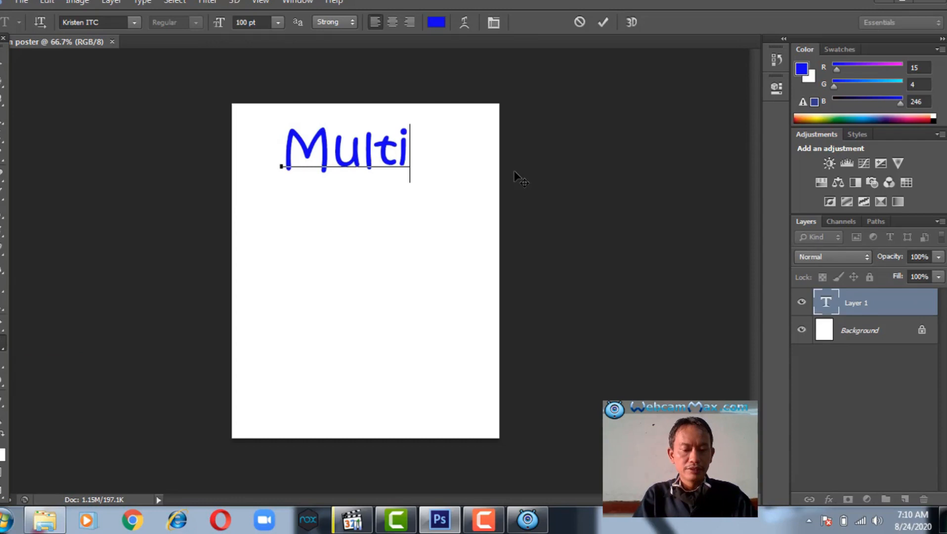
type("Medi")
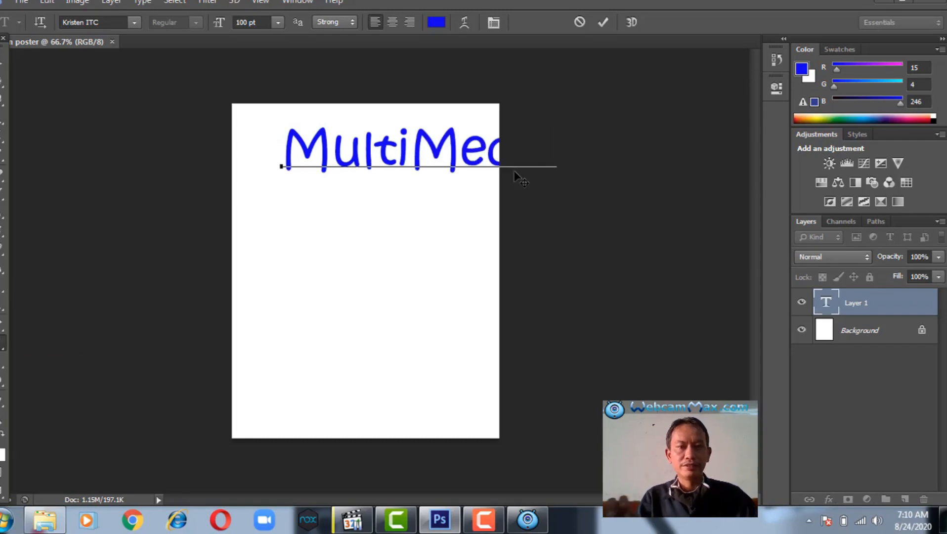
Step: Move the MultiMedia text lower and free-transform it to about 86% width, centred within the page, then apply the transformation
left_click(4, 63)
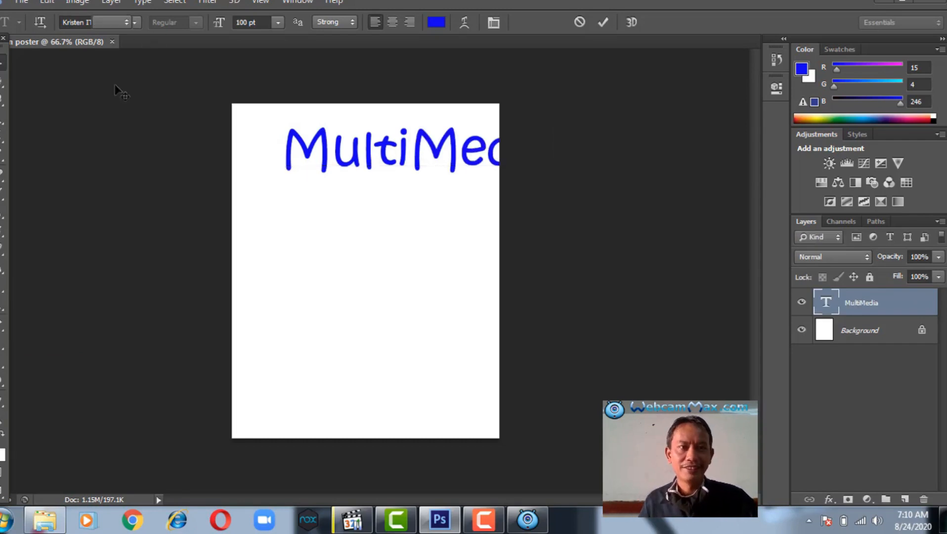
left_click_drag(434, 151, 390, 221)
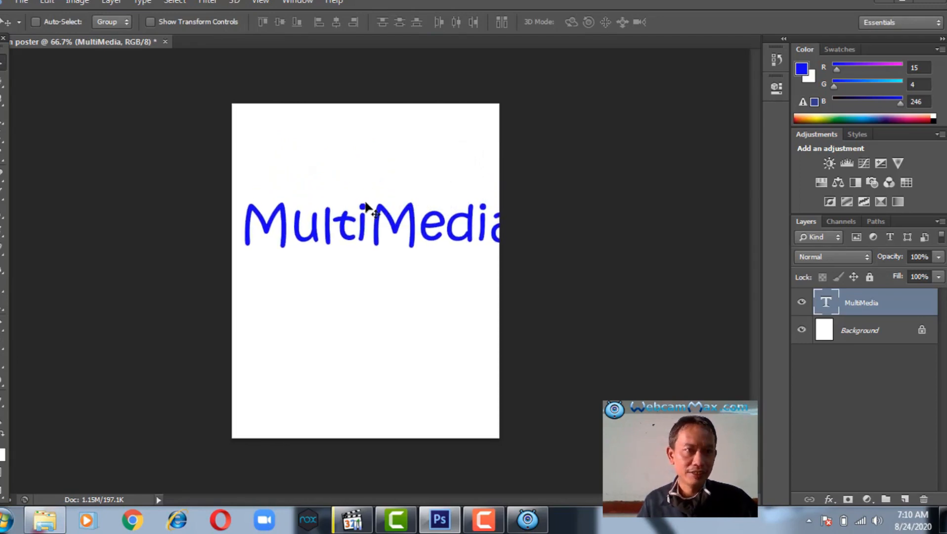
left_click(49, 2)
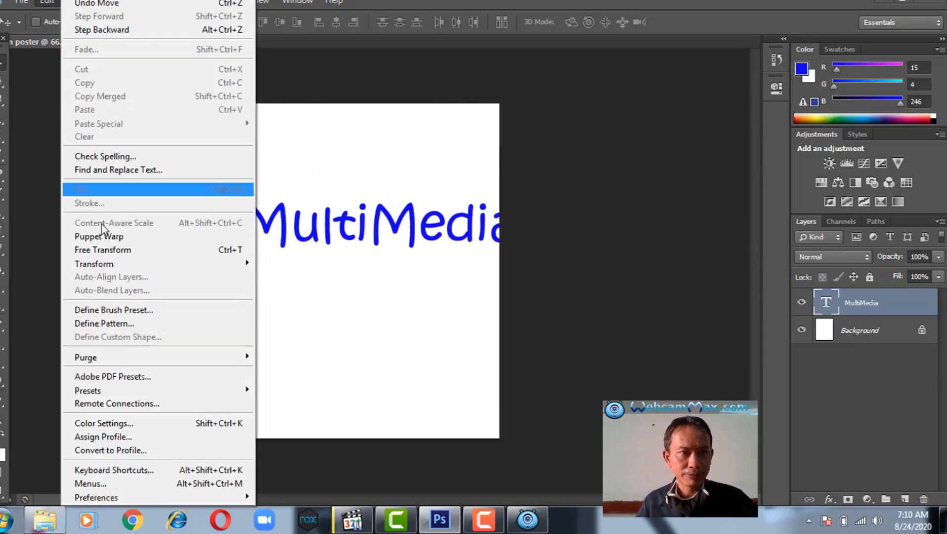
left_click(124, 252)
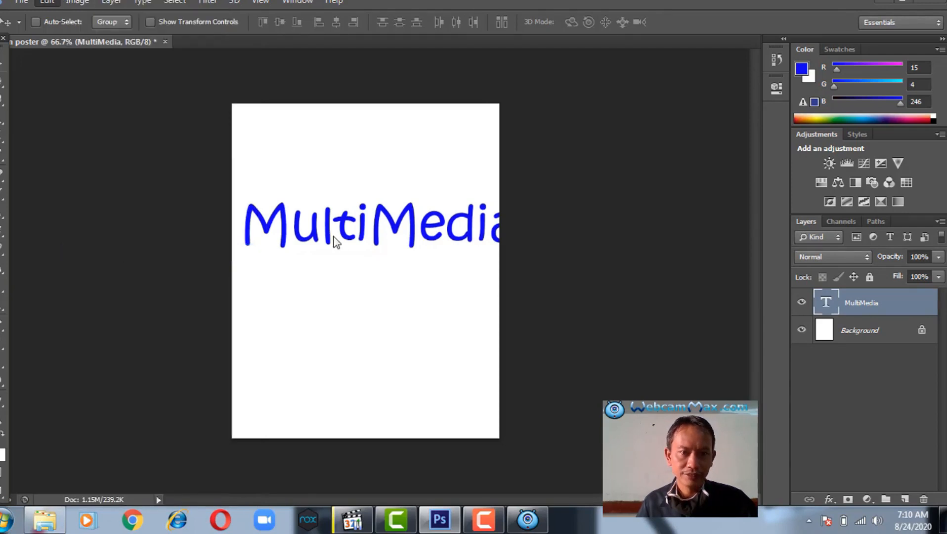
left_click_drag(516, 228, 477, 228)
left_click_drag(415, 228, 426, 211)
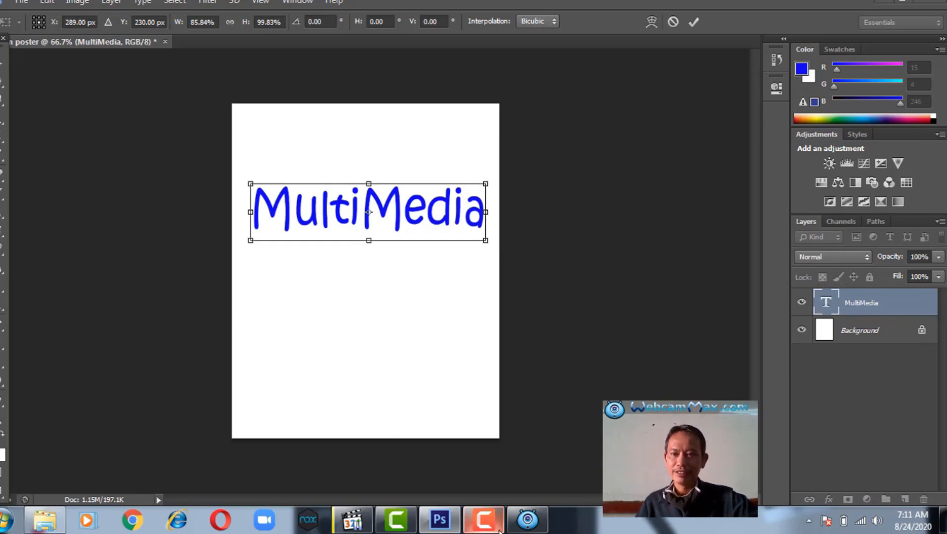
mouse_move(500, 530)
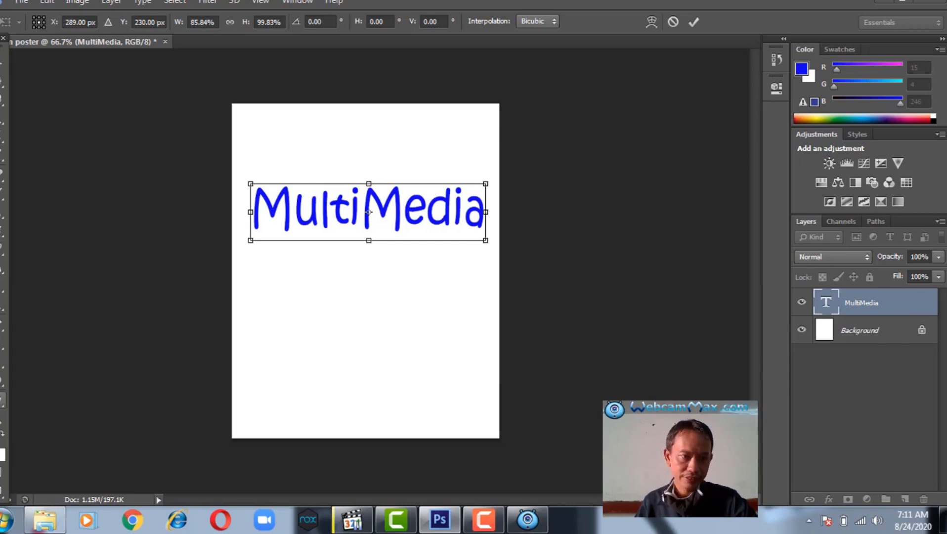
left_click(3, 343)
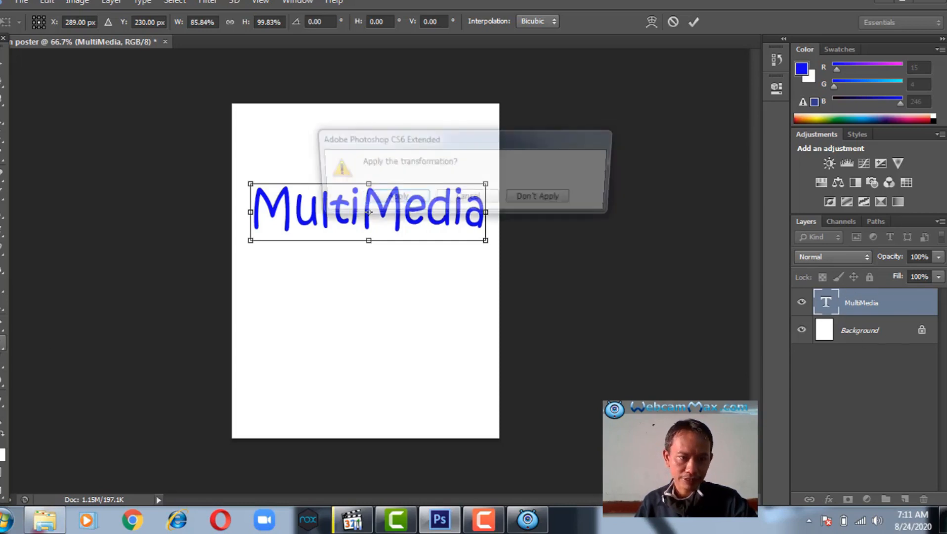
left_click(393, 198)
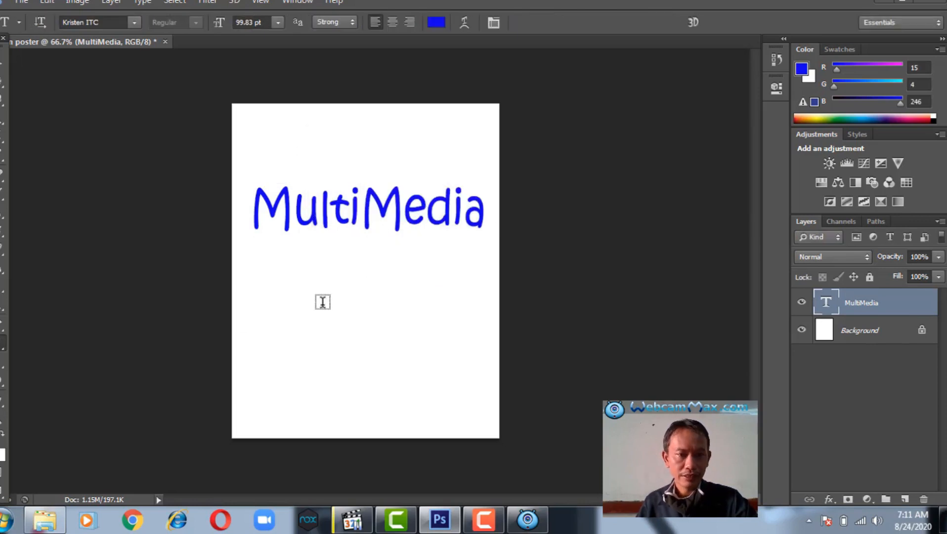
Step: Add a second text layer reading "x-mm3" in 100 pt Kristen ITC below the MultiMedia text
left_click(322, 303)
type("m")
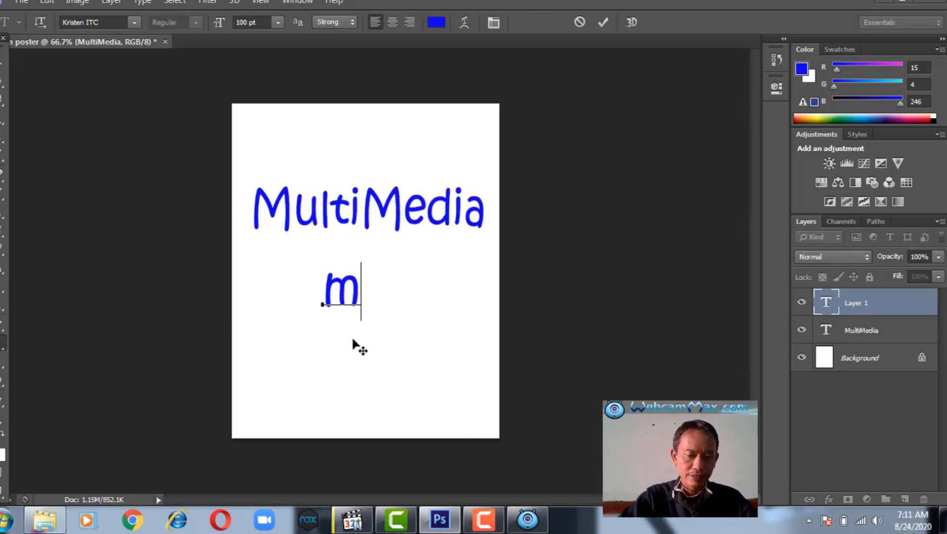
type("m")
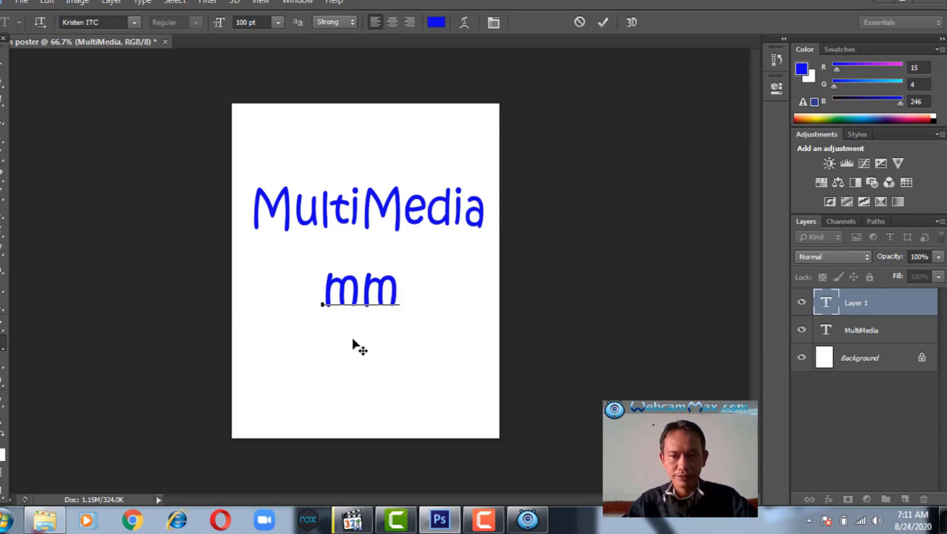
key("BackSpace")
key("BackSpace")
type("x-")
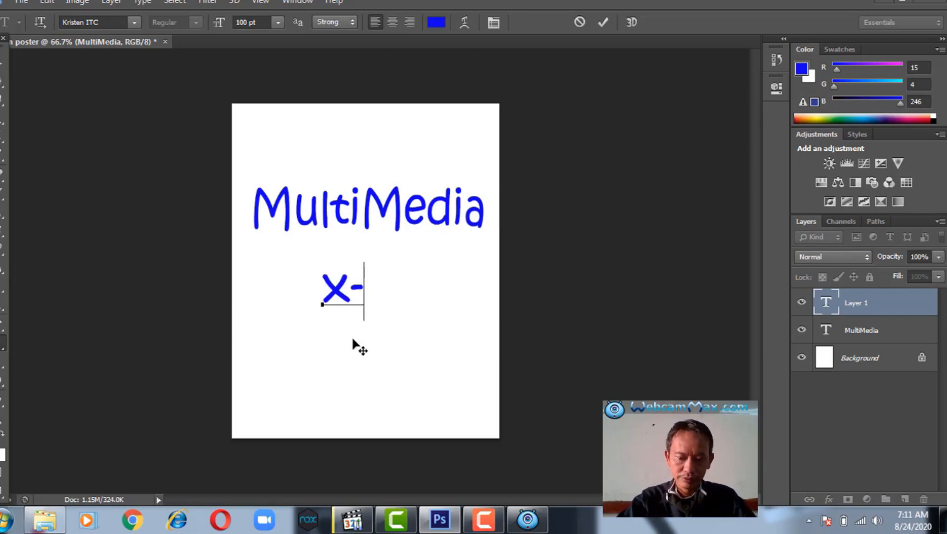
type("mm2")
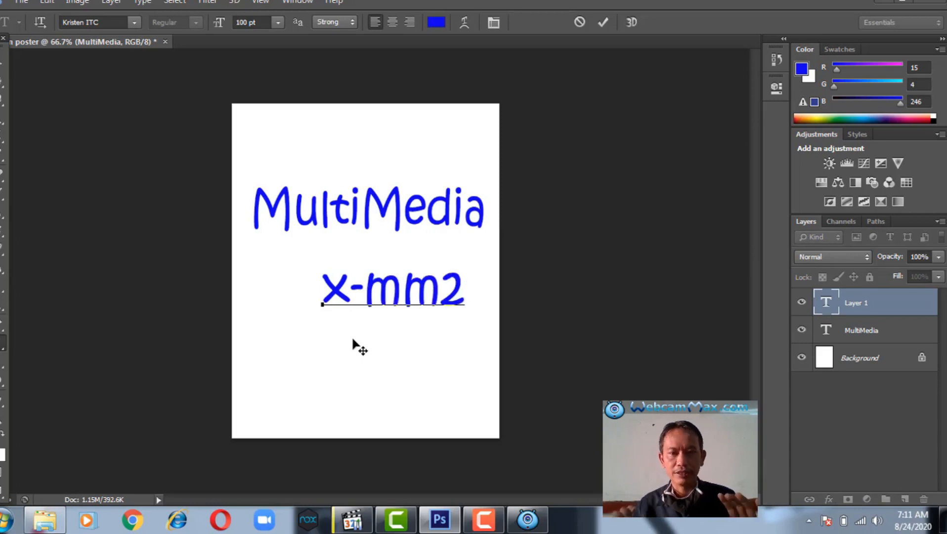
key("BackSpace")
type("3")
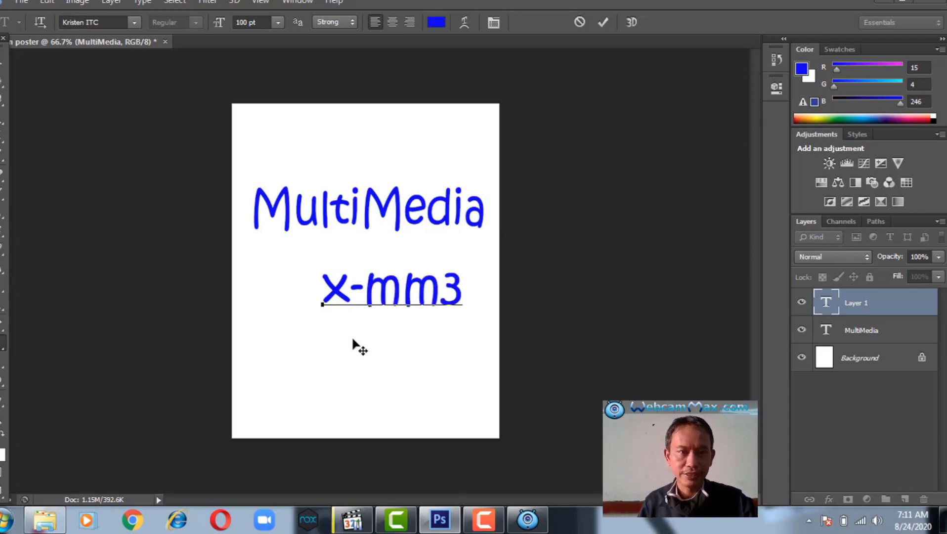
left_click(872, 306)
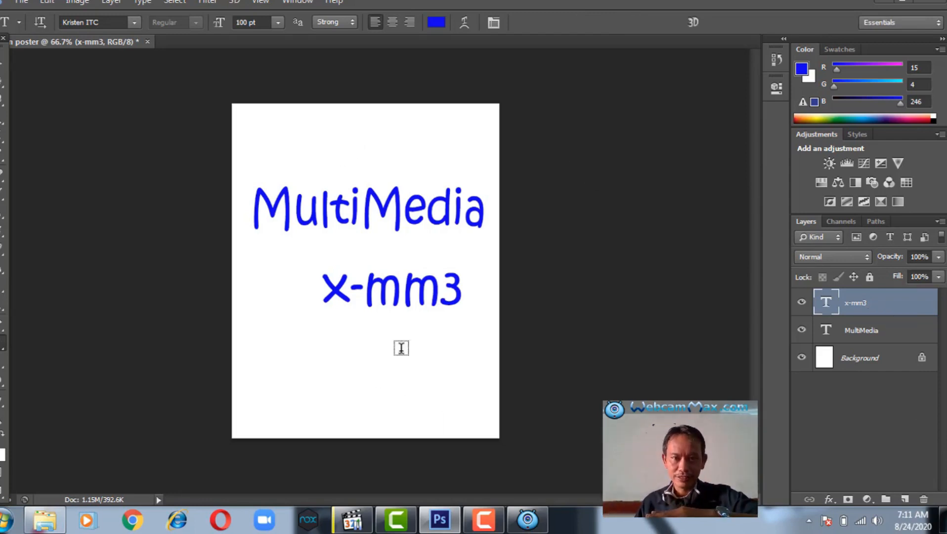
Step: Select the MultiMedia layer and move its text slightly higher on the page
left_click(869, 361)
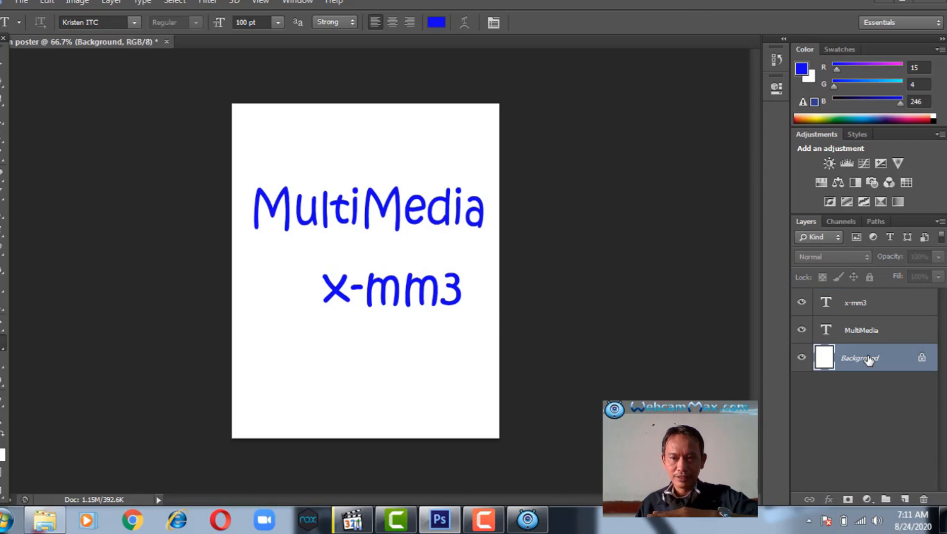
left_click(858, 336)
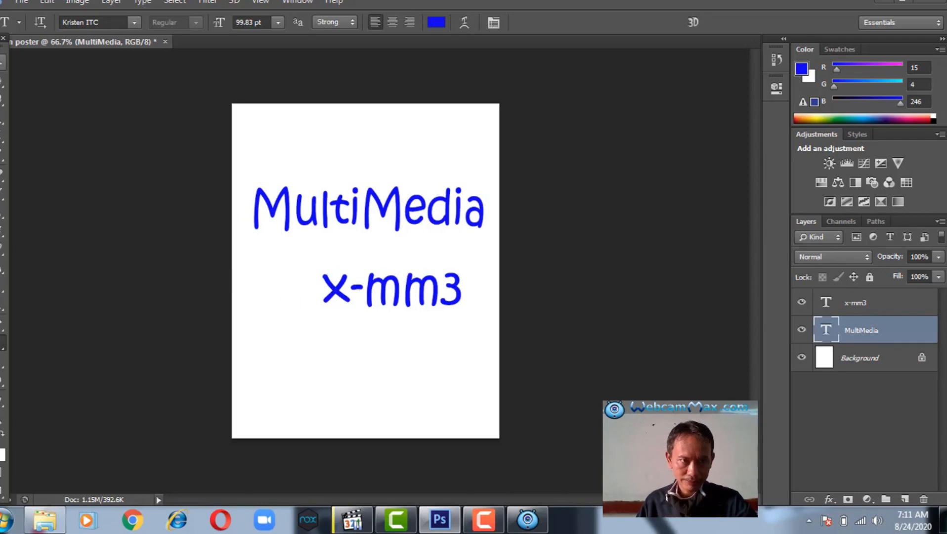
key("v")
left_click_drag(402, 294, 404, 275)
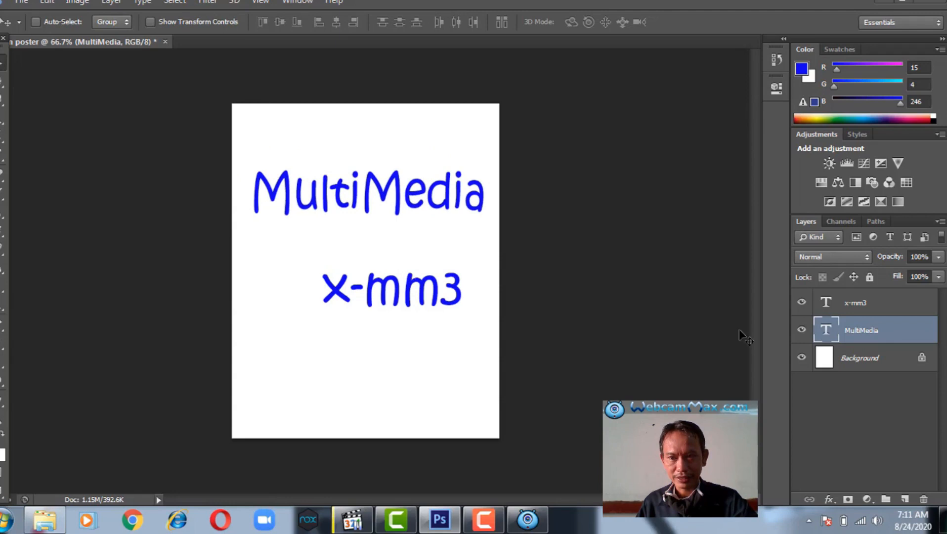
mouse_move(333, 207)
left_mouse_down()
mouse_move(335, 219)
mouse_move(335, 201)
left_mouse_up()
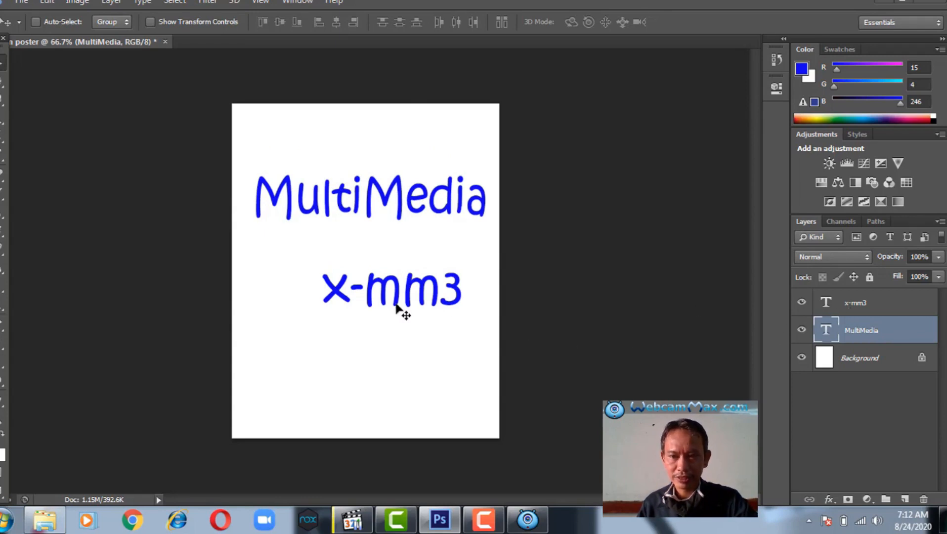
Step: Move the x-mm3 text up and left beneath the MultiMedia text, and nudge the MultiMedia text slightly lower
left_click(854, 305)
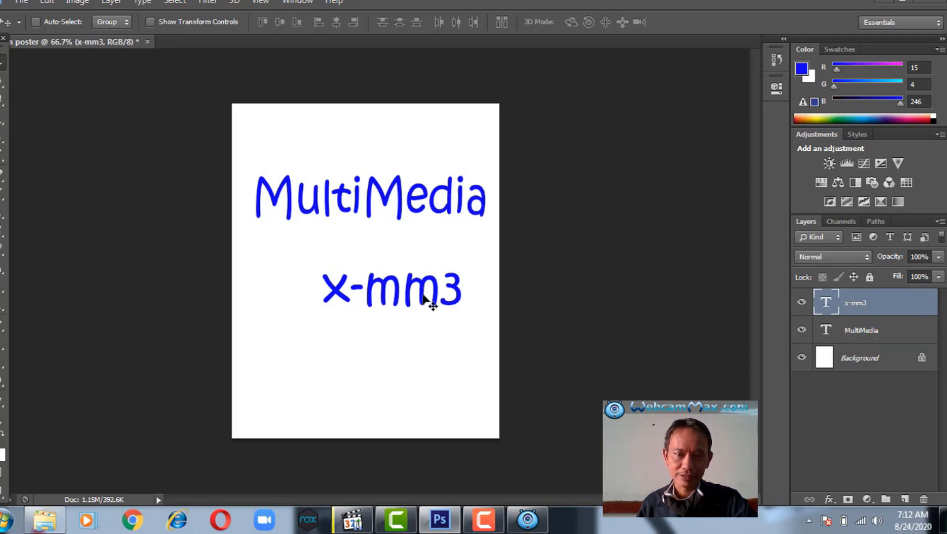
left_click_drag(424, 294, 393, 272)
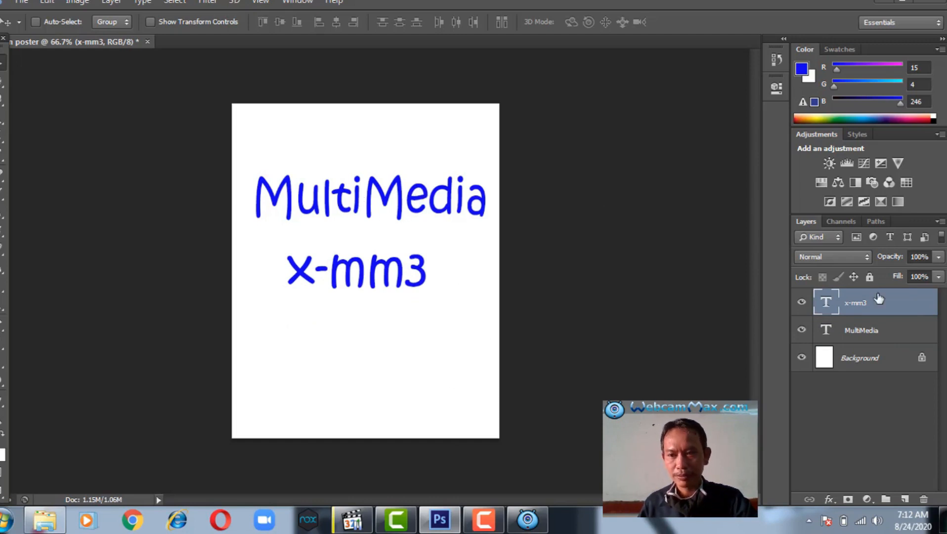
left_click(871, 333)
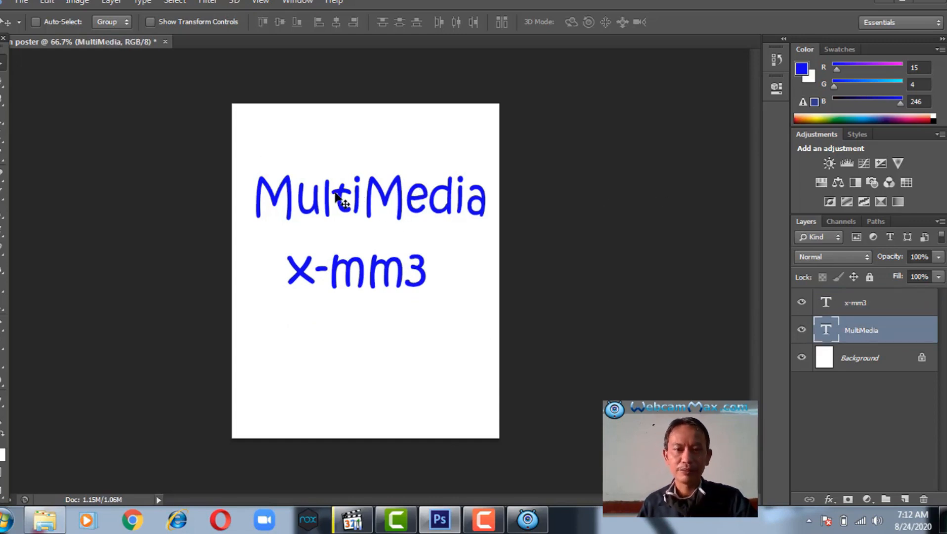
mouse_move(384, 211)
left_mouse_down()
mouse_move(384, 230)
mouse_move(380, 214)
left_mouse_up()
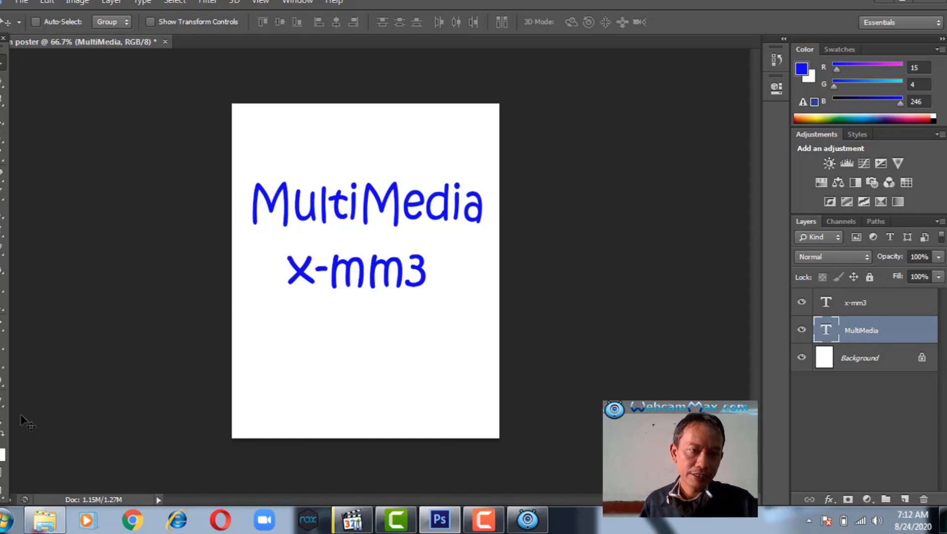
Step: Draw a blue ellipse about 239 × 176 px below the x-mm3 text and move its layer to the top of the stack
left_click(2, 386)
right_click(2, 386)
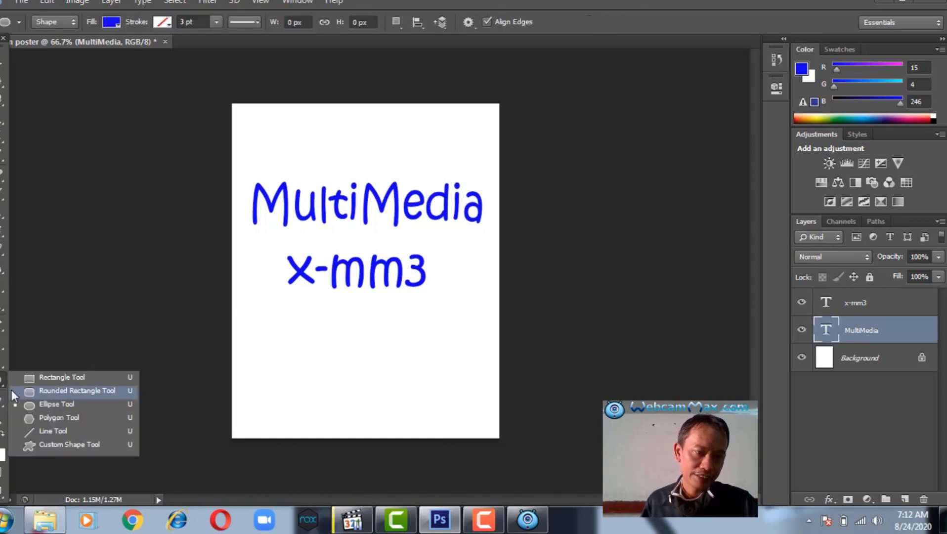
left_click(29, 403)
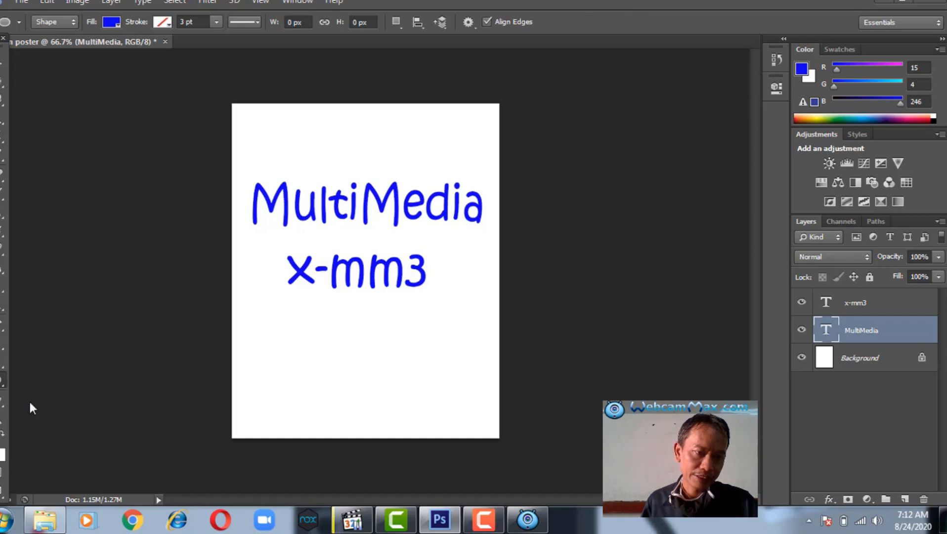
left_click_drag(337, 317, 447, 400)
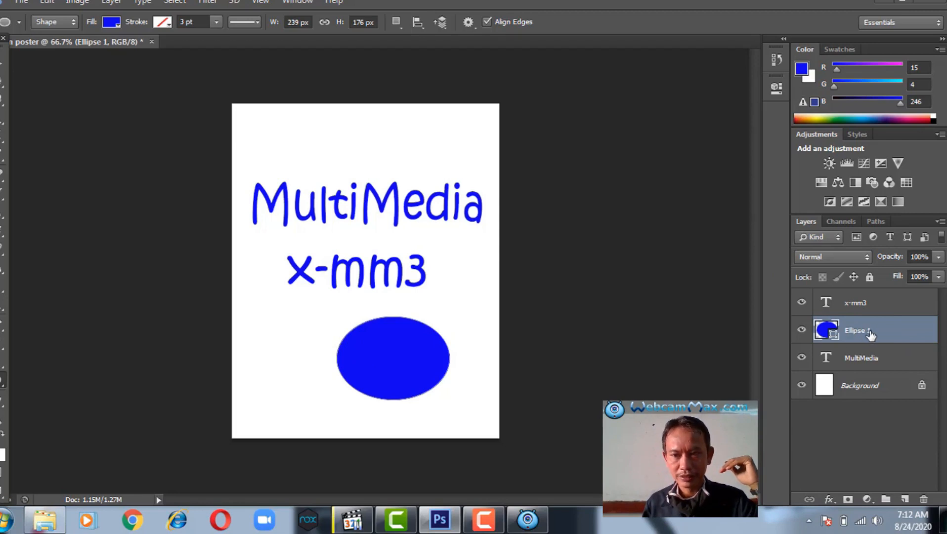
left_click_drag(888, 332, 877, 299)
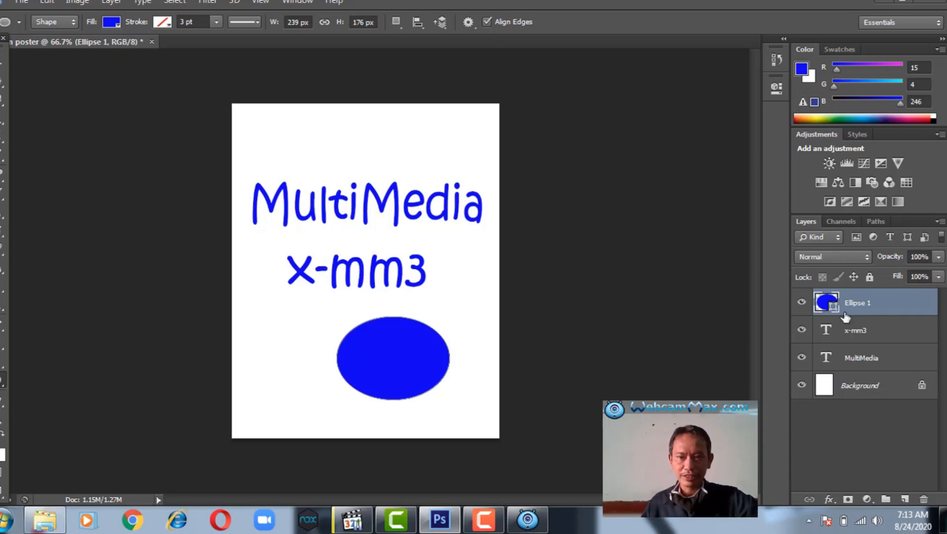
key("v")
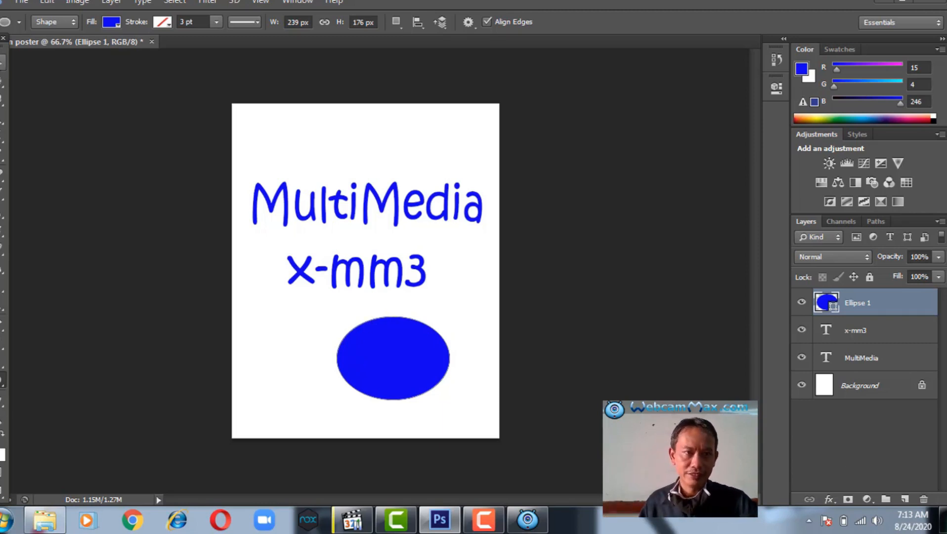
Step: Move the blue ellipse left so it sits centered beneath the x-mm3 text
mouse_move(381, 352)
left_mouse_down()
mouse_move(360, 351)
mouse_move(363, 343)
left_mouse_up()
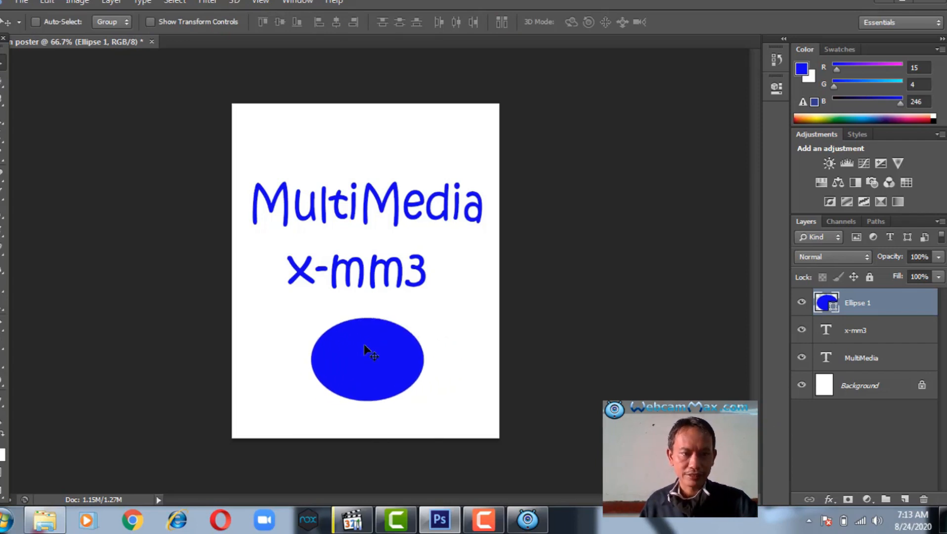
Step: Draw a blue rectangle about 190 × 83 px above the MultiMedia text and move it slightly right
left_click(1, 387)
left_click(50, 377)
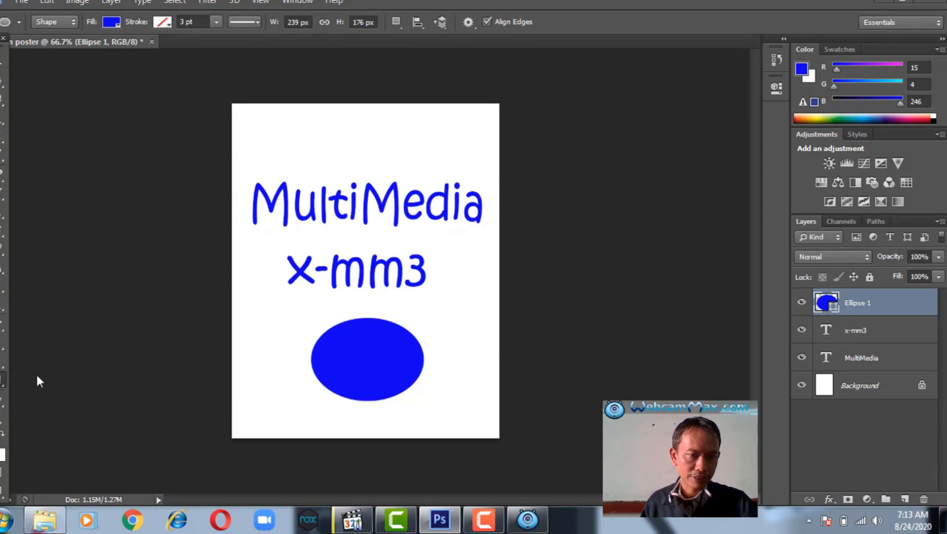
mouse_move(291, 130)
left_mouse_down()
mouse_move(310, 130)
mouse_move(344, 159)
mouse_move(381, 169)
left_mouse_up()
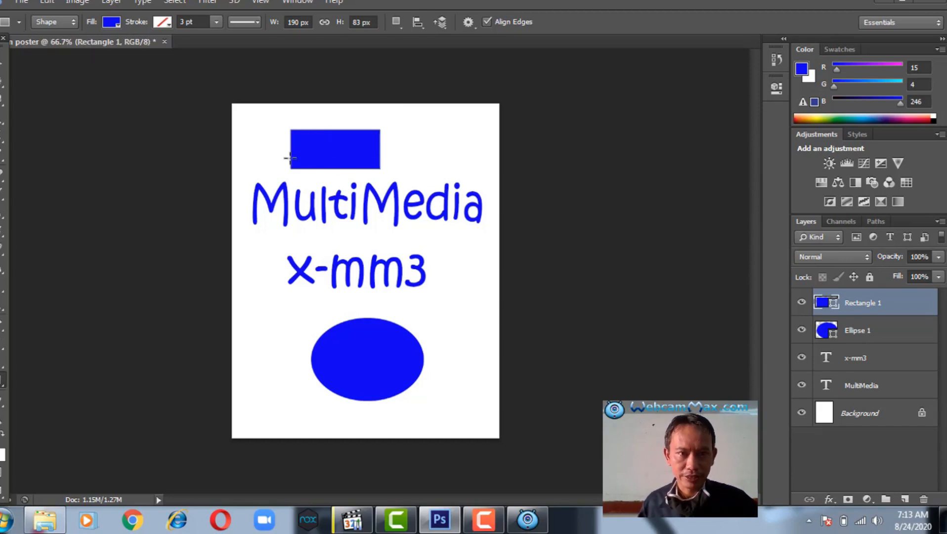
left_click(3, 62)
left_click_drag(313, 152, 364, 146)
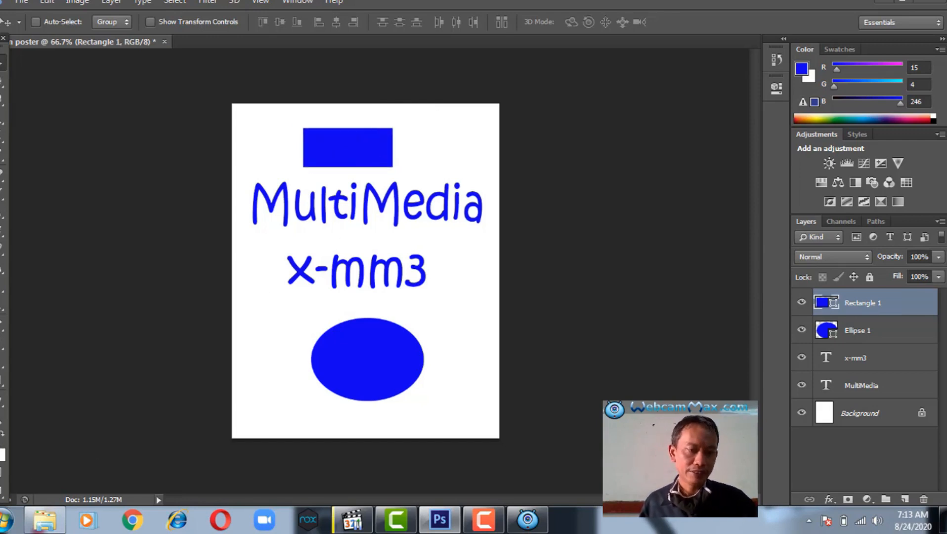
Step: Set the foreground color to magenta (R 206, G 35, B 243)
left_click(1, 448)
left_click_drag(636, 347, 636, 325)
left_click(575, 299)
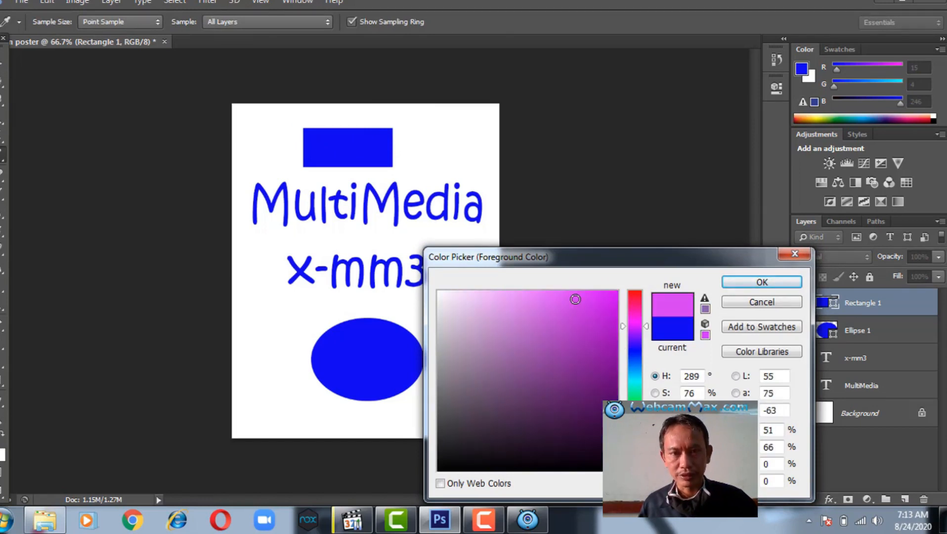
left_click(744, 280)
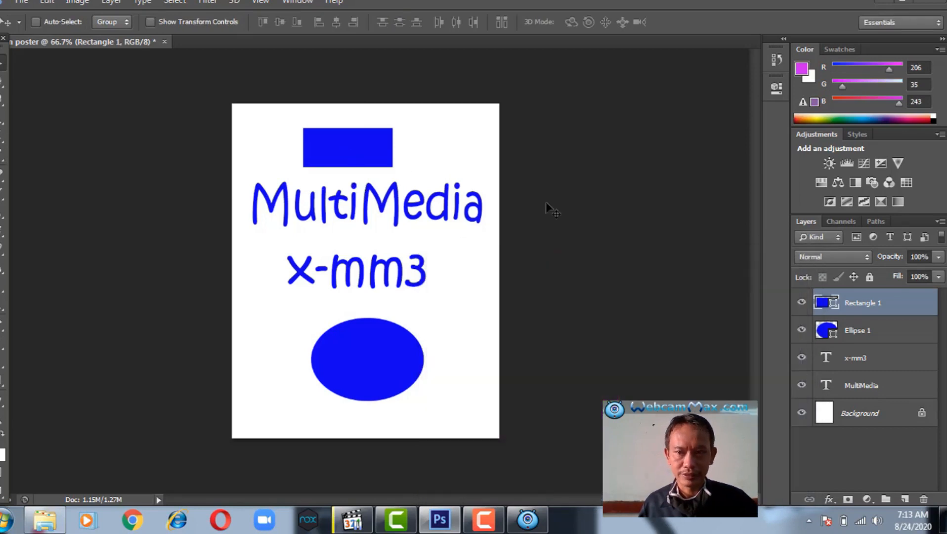
Step: Apply a Color Overlay to the Rectangle 1 layer in pinkish red with hue 346°
right_click(873, 305)
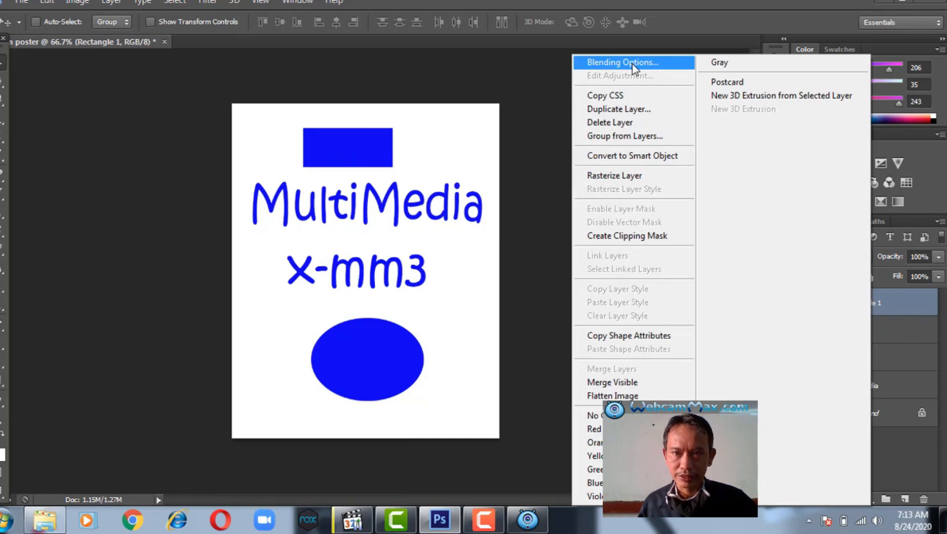
left_click(352, 154)
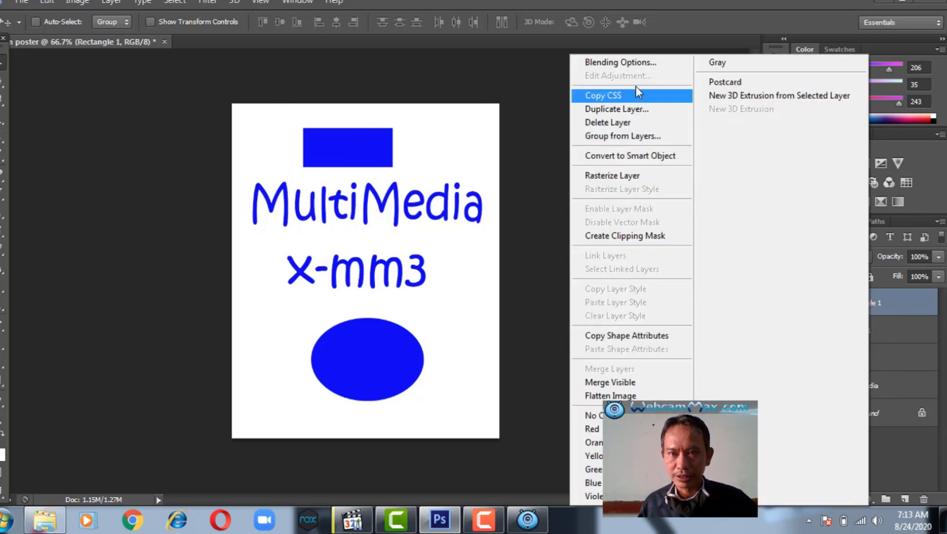
left_click(629, 67)
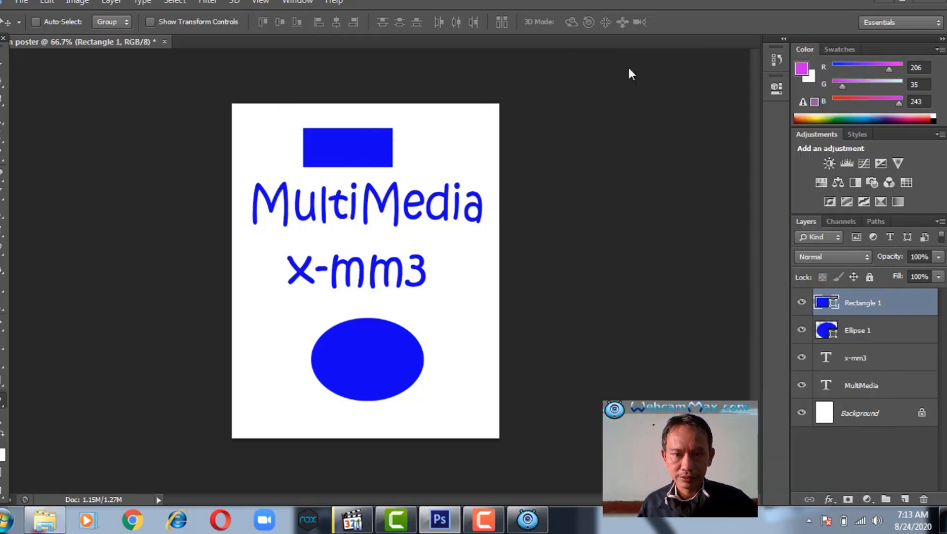
left_click_drag(561, 277, 629, 108)
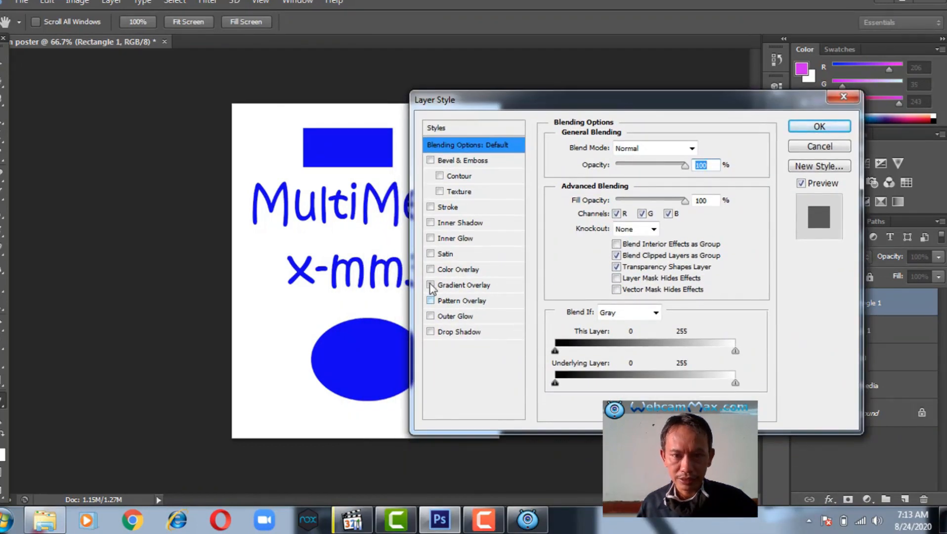
left_click(441, 271)
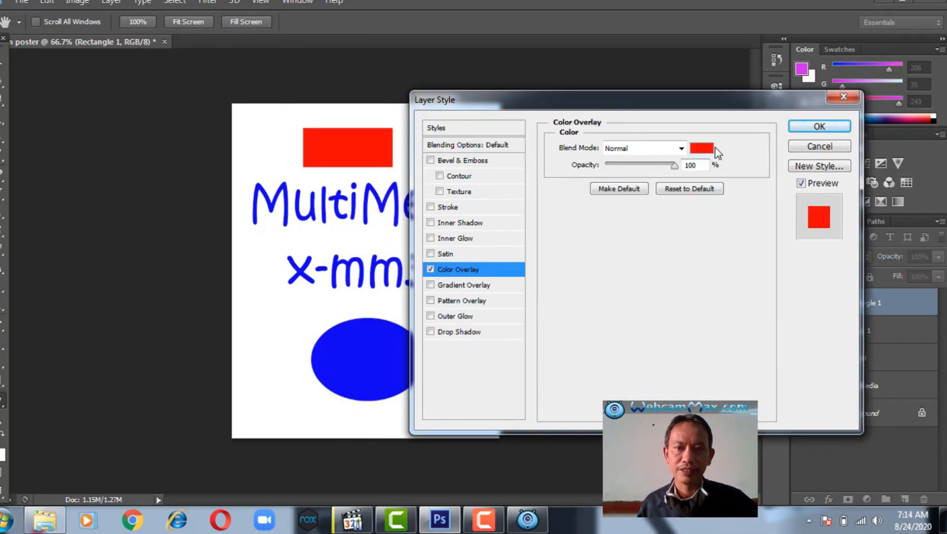
left_click(702, 148)
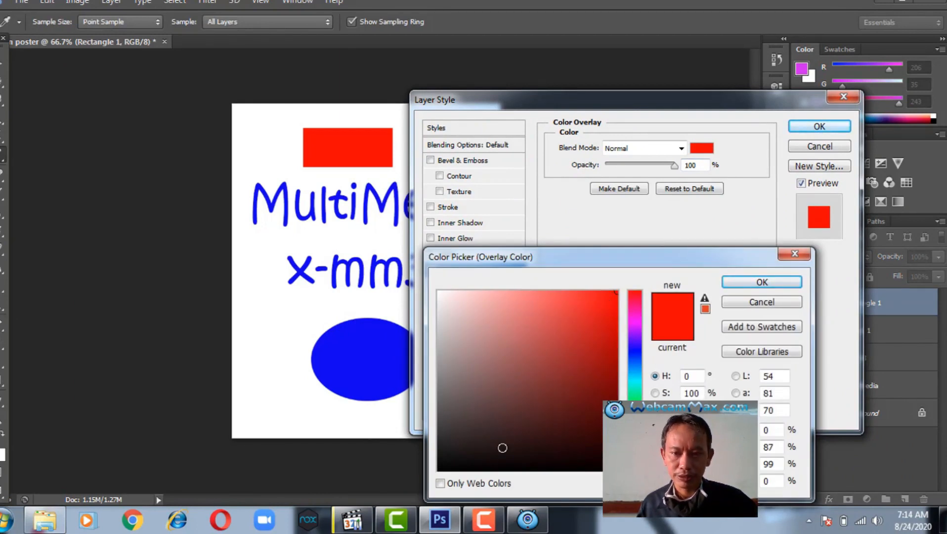
left_click(452, 458)
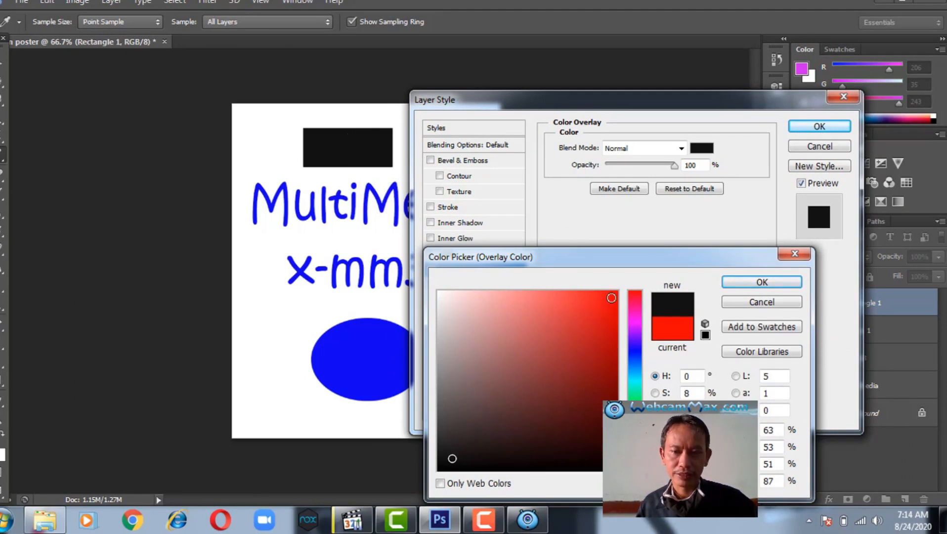
left_click(635, 362)
left_click(630, 299)
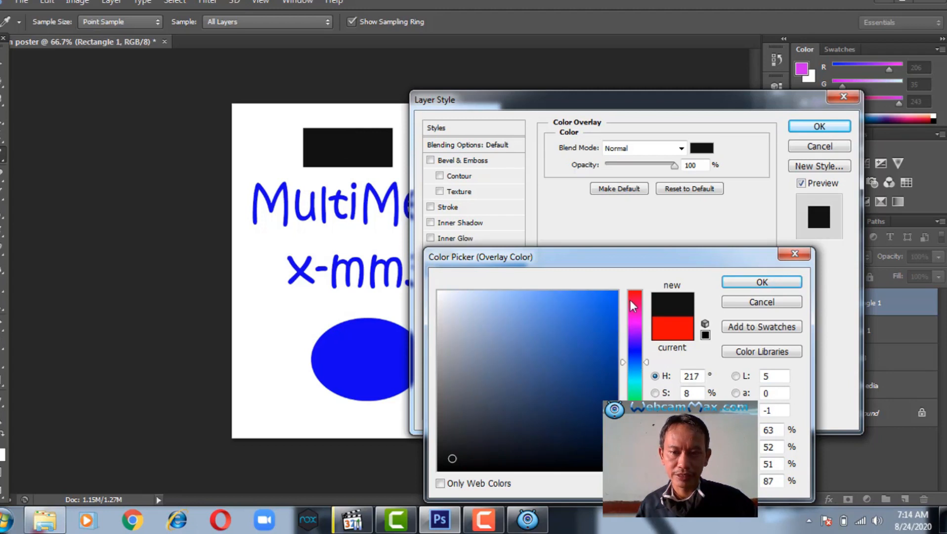
left_click(602, 300)
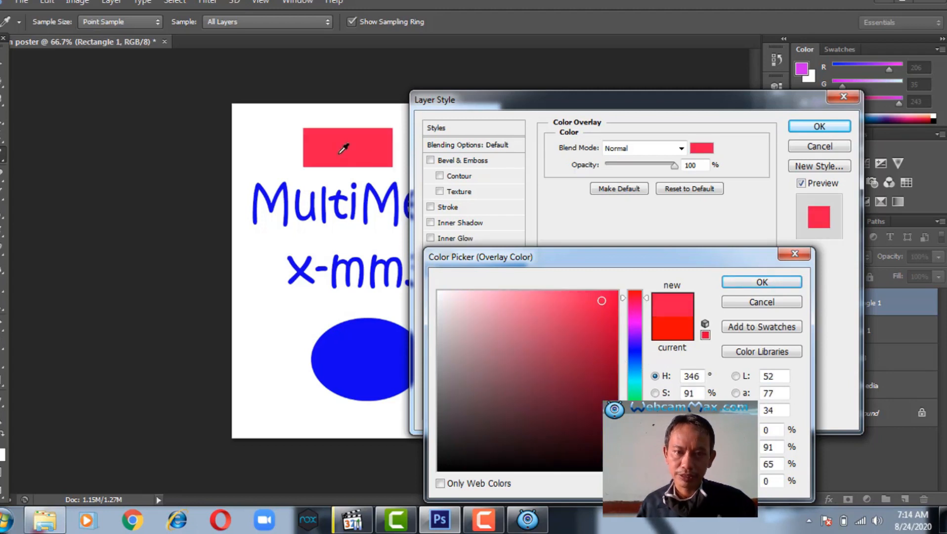
left_click(786, 282)
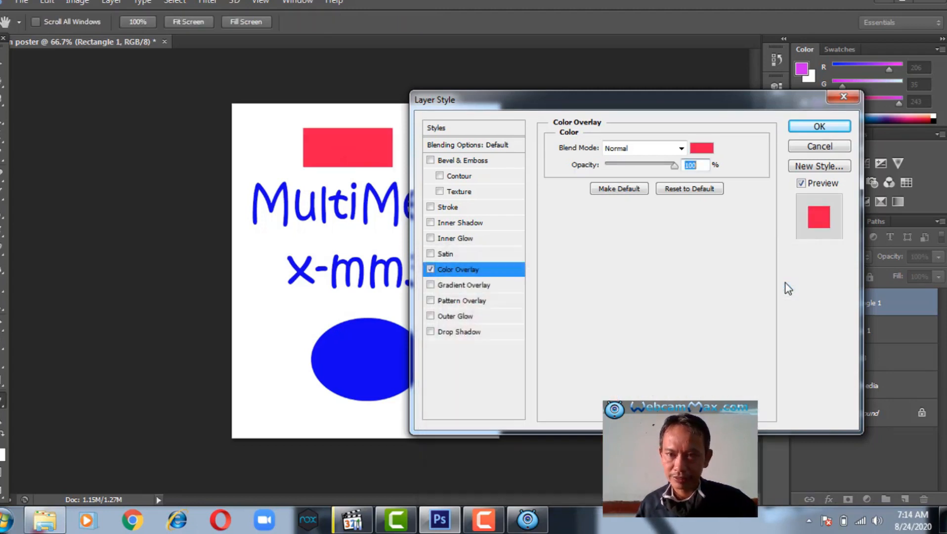
left_click(819, 127)
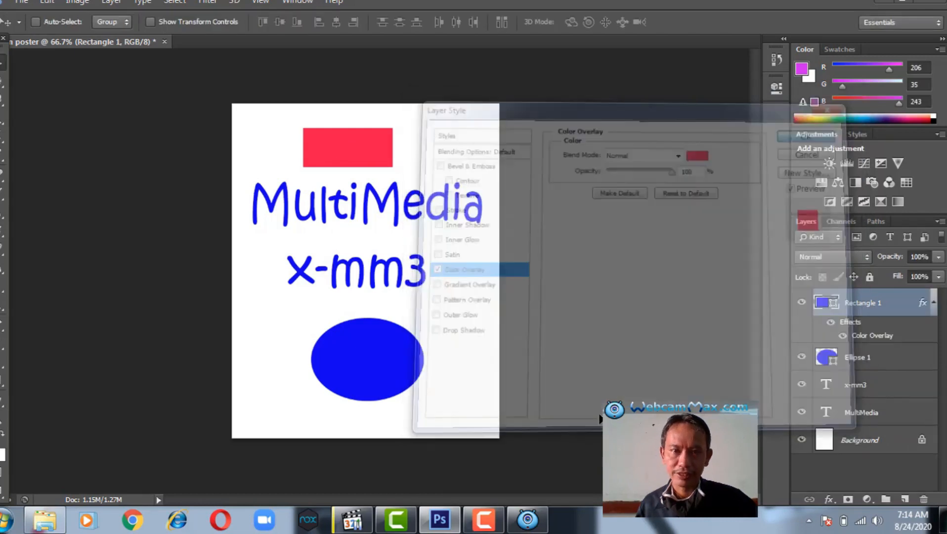
Step: Center the red rectangle above the MultiMedia text and shift that text slightly lower
left_click_drag(343, 147, 364, 145)
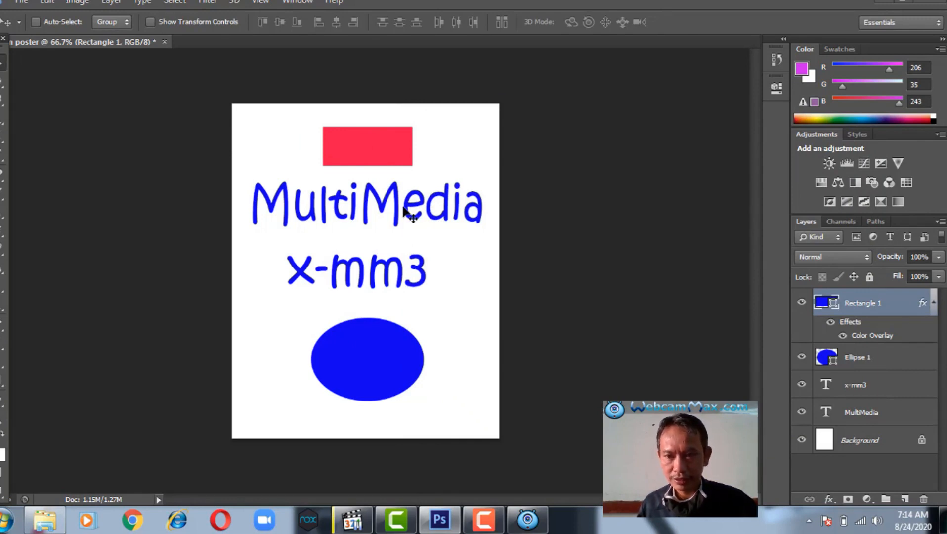
left_click(861, 419)
left_click_drag(422, 193, 423, 197)
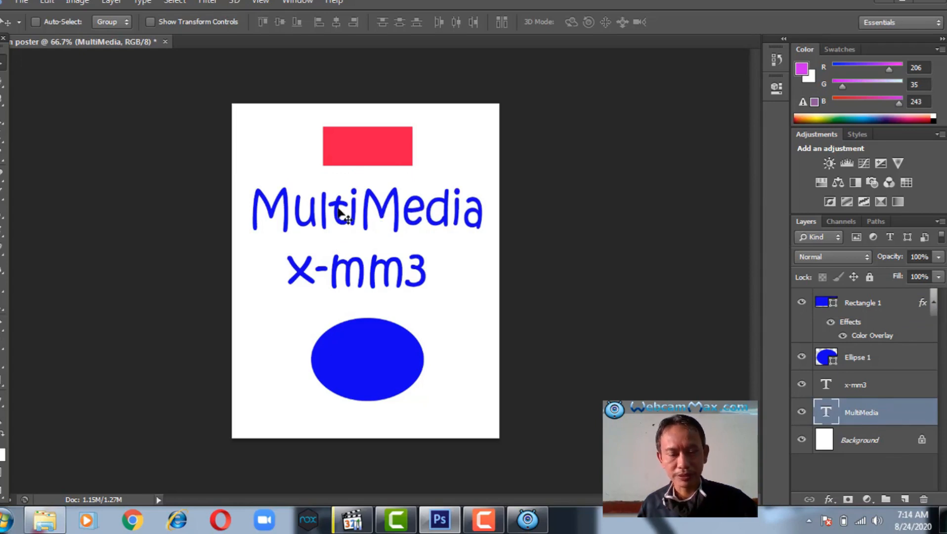
Step: Enable a Color Overlay in the MultiMedia layer's style and open the overlay color for editing
right_click(853, 420)
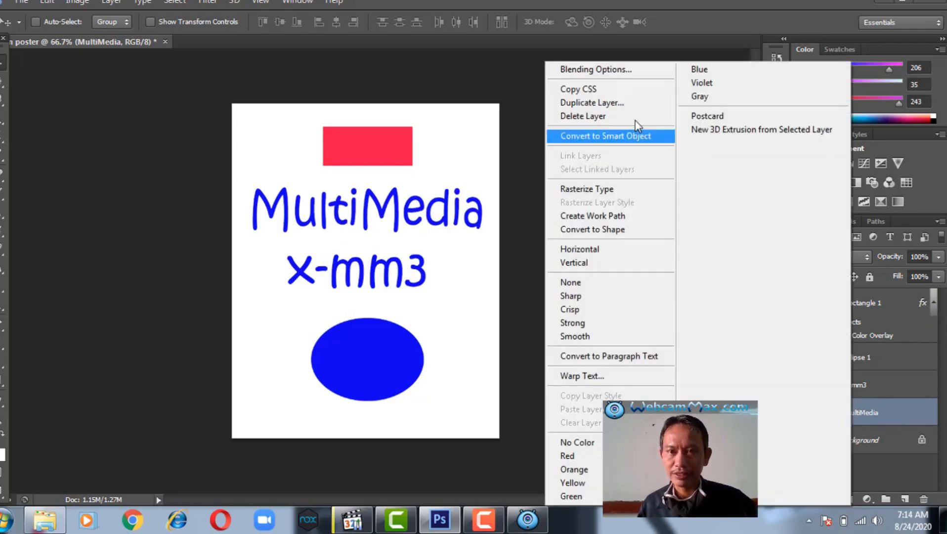
left_click(624, 72)
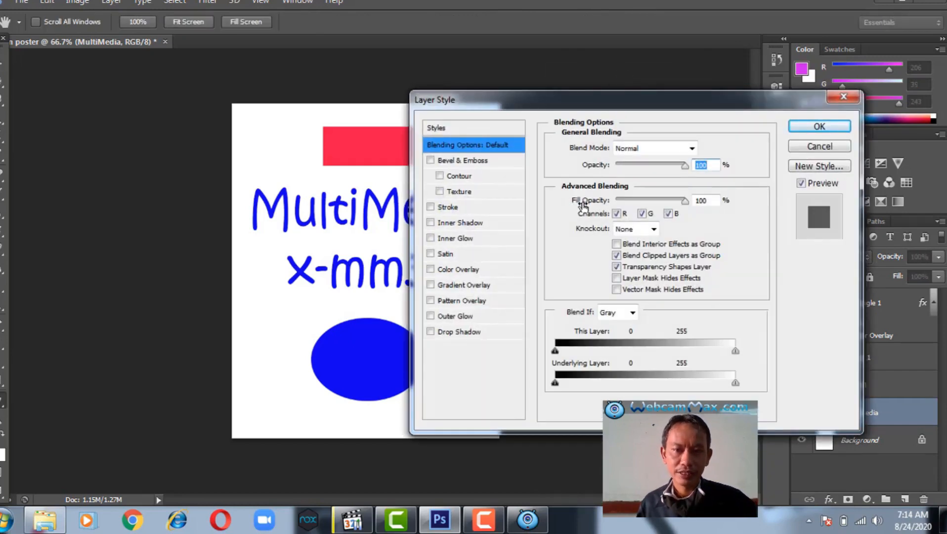
left_click(458, 269)
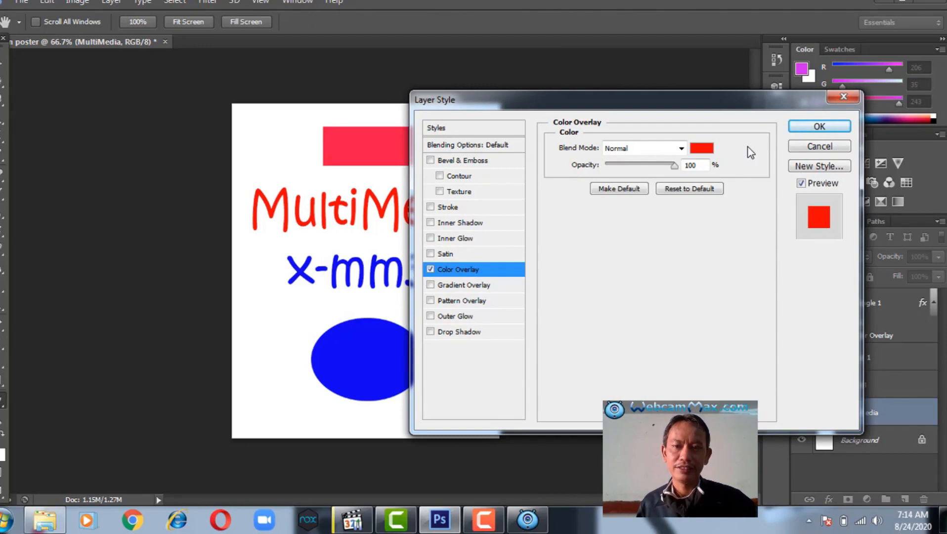
left_click(709, 148)
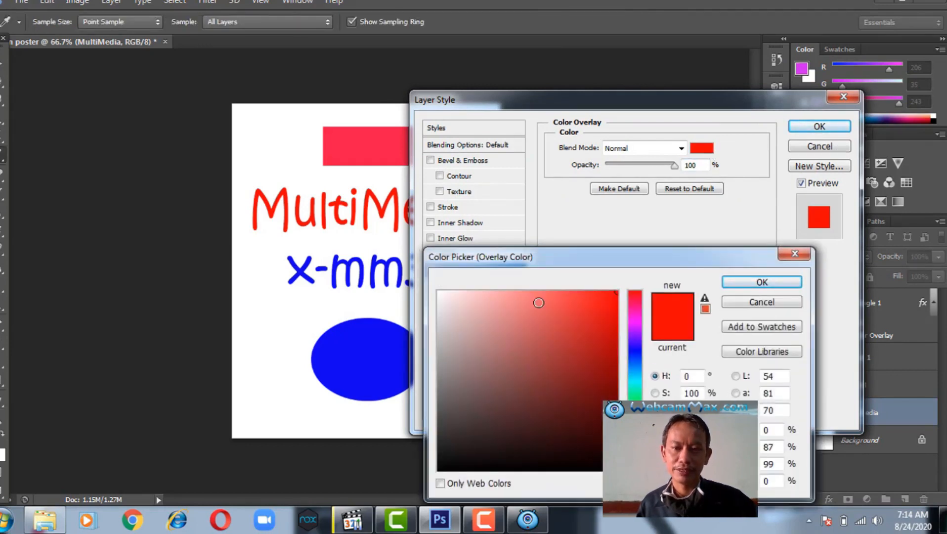
Step: Try muted red, teal, dark green and dark purple as the overlay color of the MultiMedia text
left_click(539, 303)
left_click(516, 339)
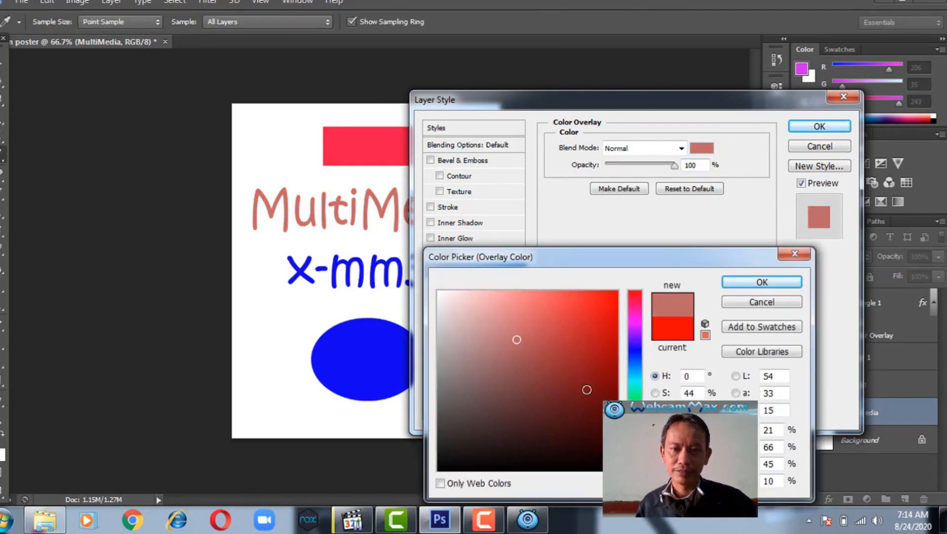
left_click(635, 391)
left_click(612, 300)
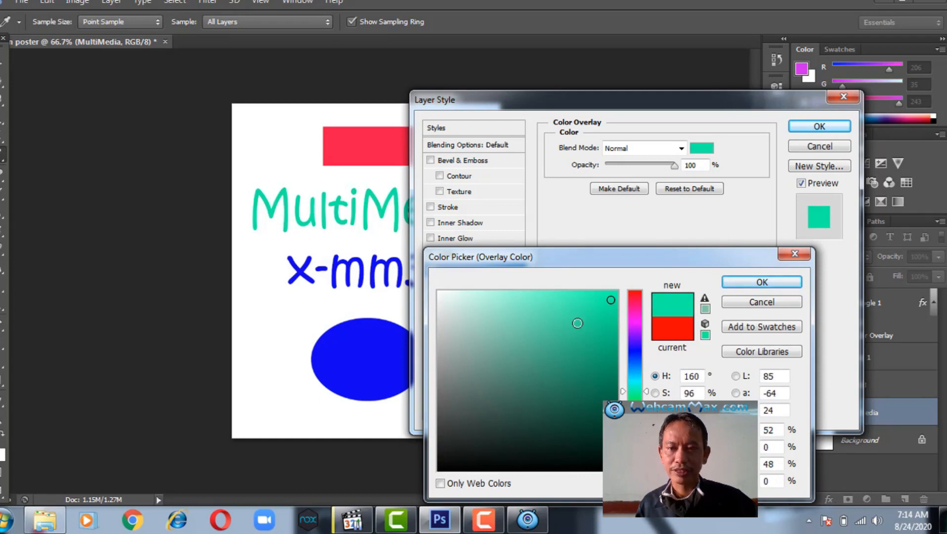
left_click(613, 424)
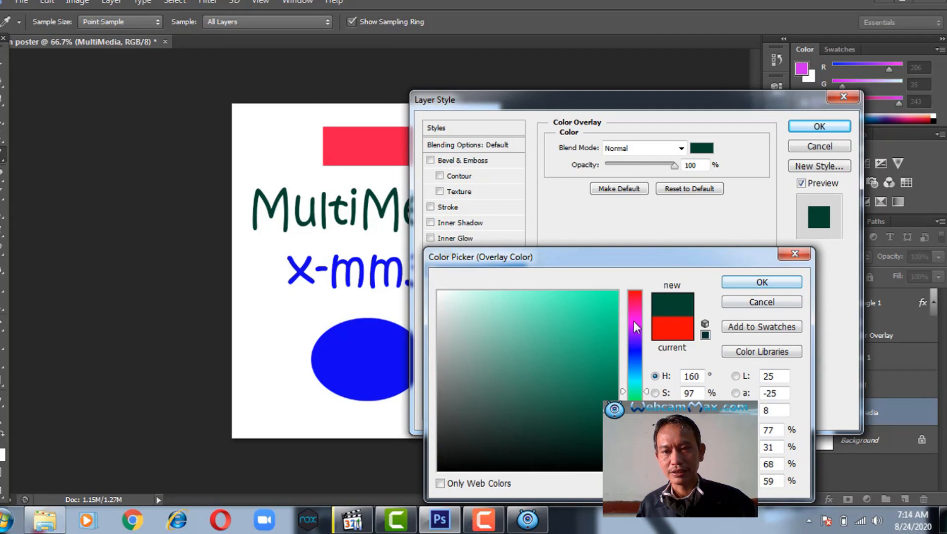
left_click(635, 338)
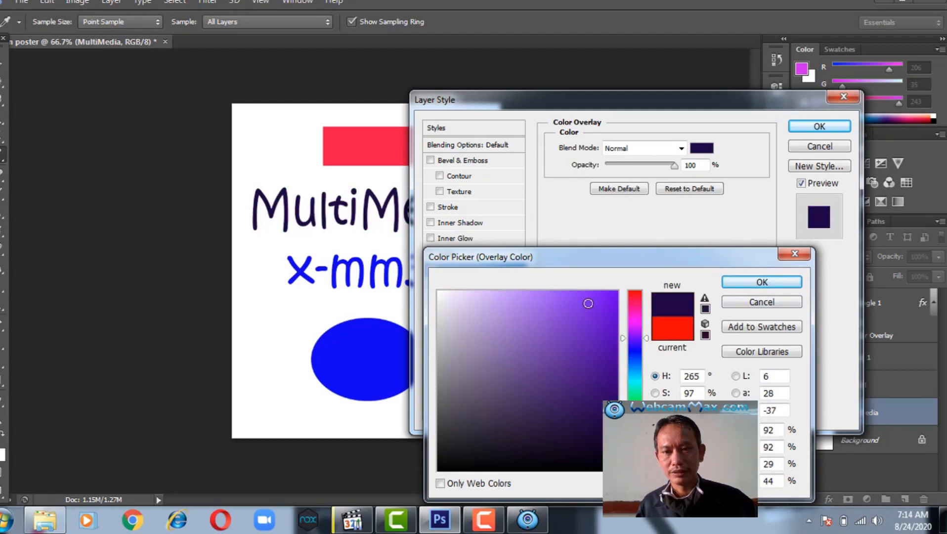
Step: Set the MultiMedia text's overlay color to a bright green with hue 114° and apply the layer style
left_click(635, 414)
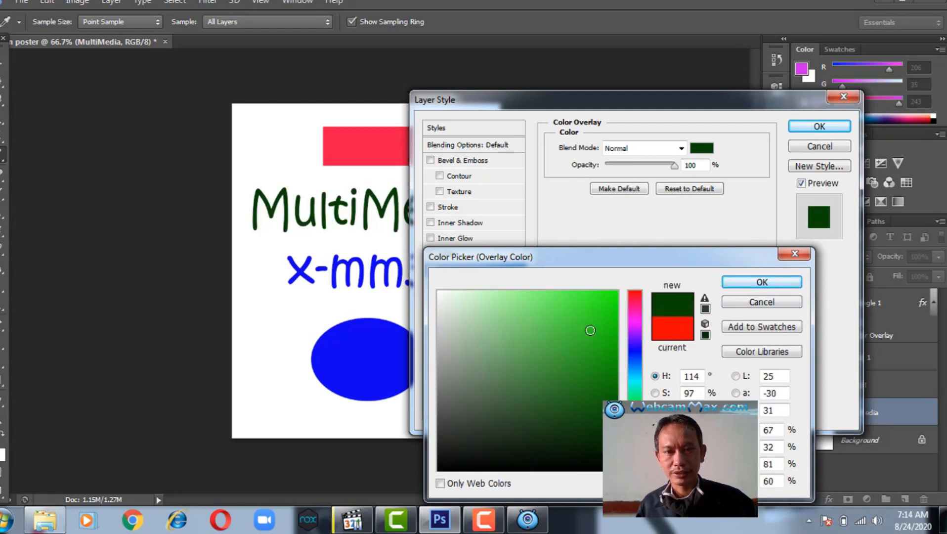
left_click(587, 317)
left_click(775, 283)
left_click(819, 127)
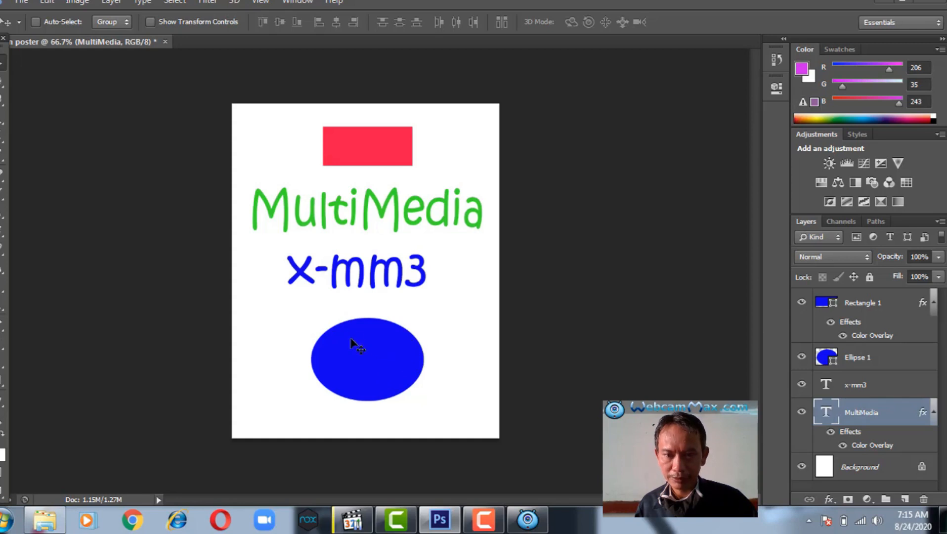
Step: Enable a Color Overlay in the ellipse layer's style and open the overlay color for editing
left_click(850, 358)
right_click(850, 359)
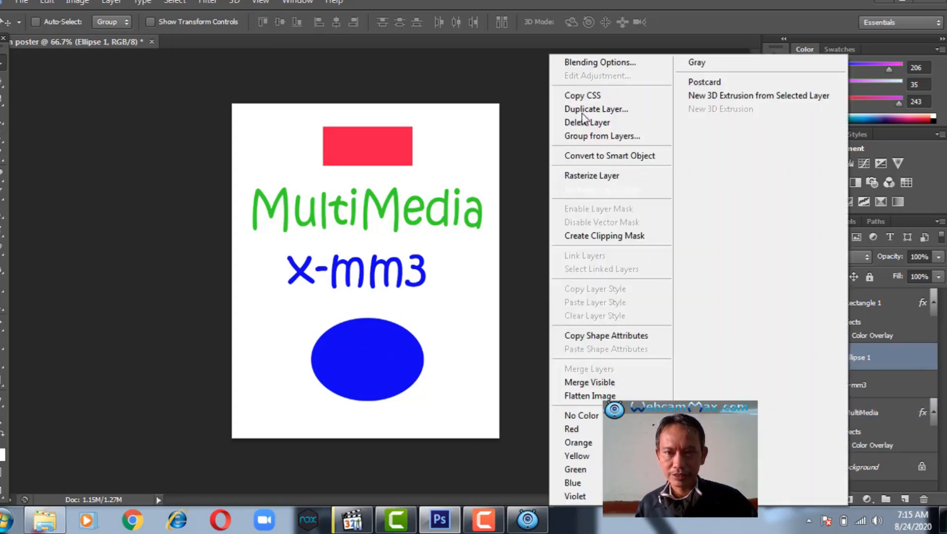
left_click(602, 62)
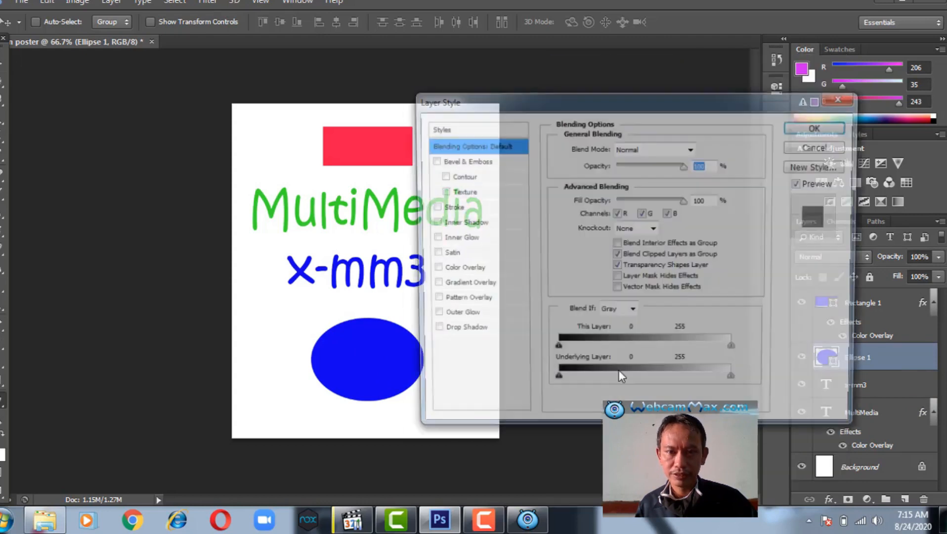
left_click(463, 270)
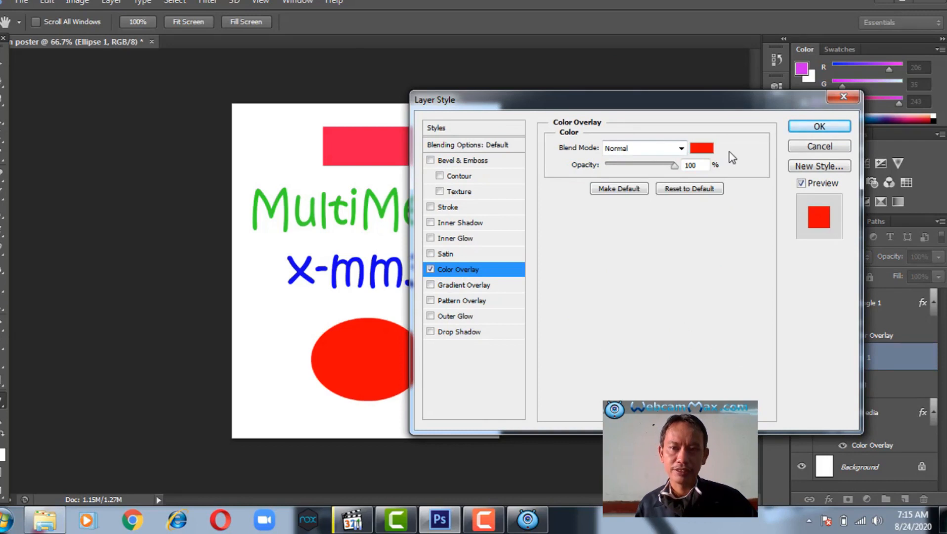
left_click(705, 149)
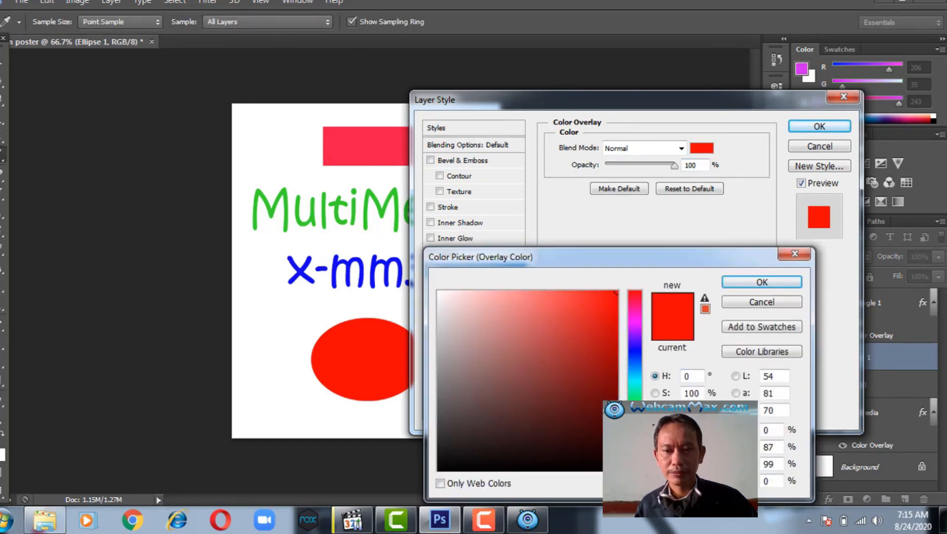
Step: Set the ellipse's overlay color to a yellow with hue 55° and saturation 95%, and apply the layer style
left_click(636, 444)
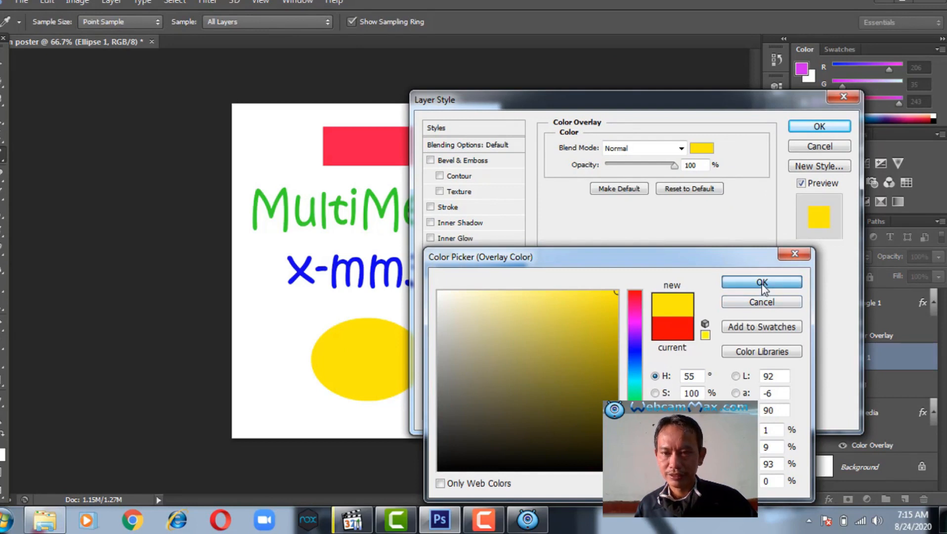
left_click_drag(614, 291, 556, 356)
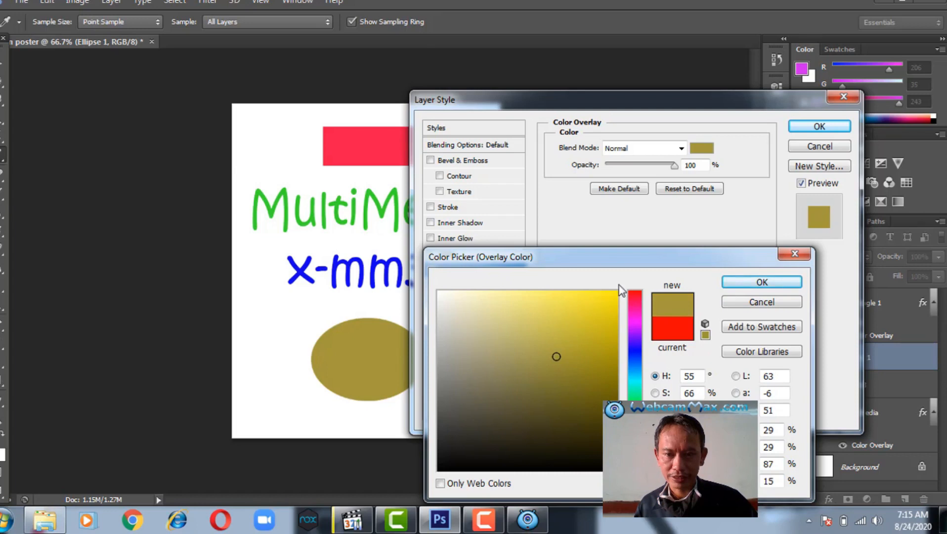
left_click(606, 299)
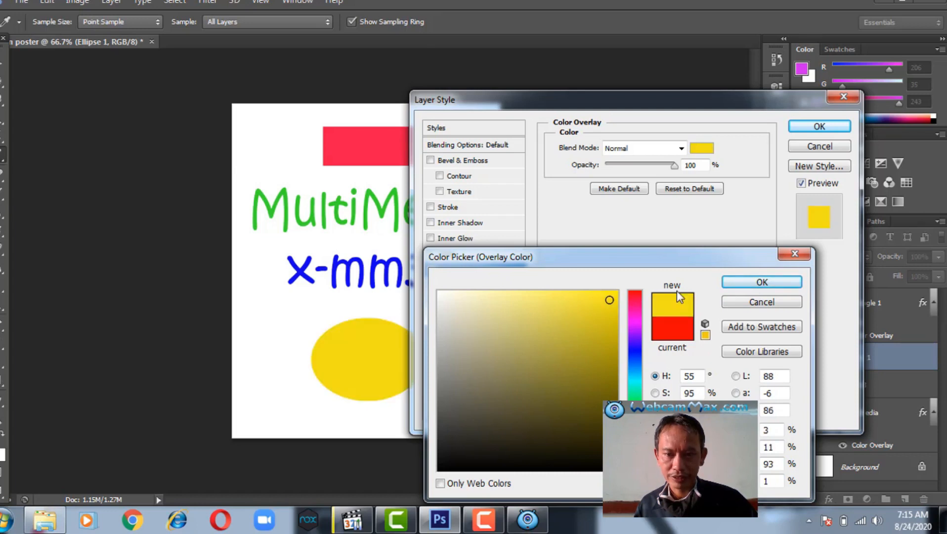
left_click(755, 285)
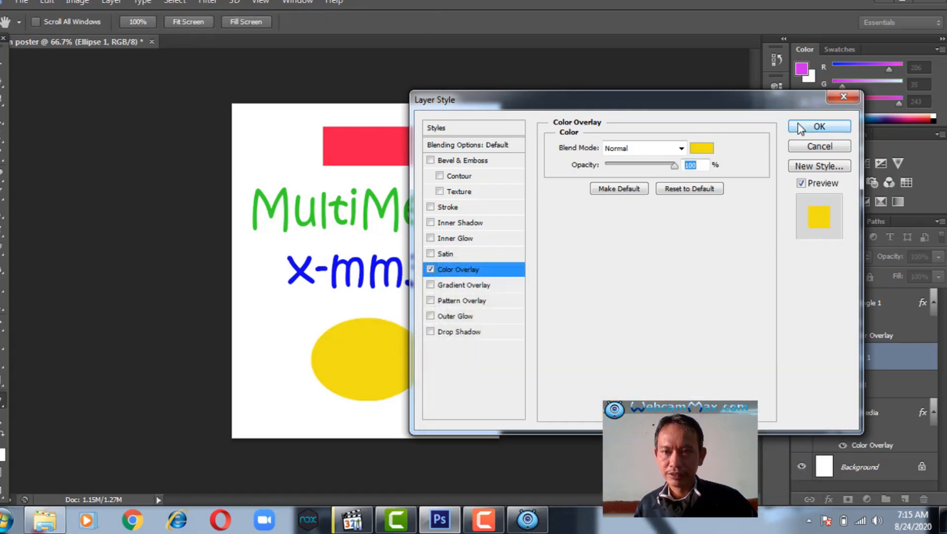
left_click(798, 123)
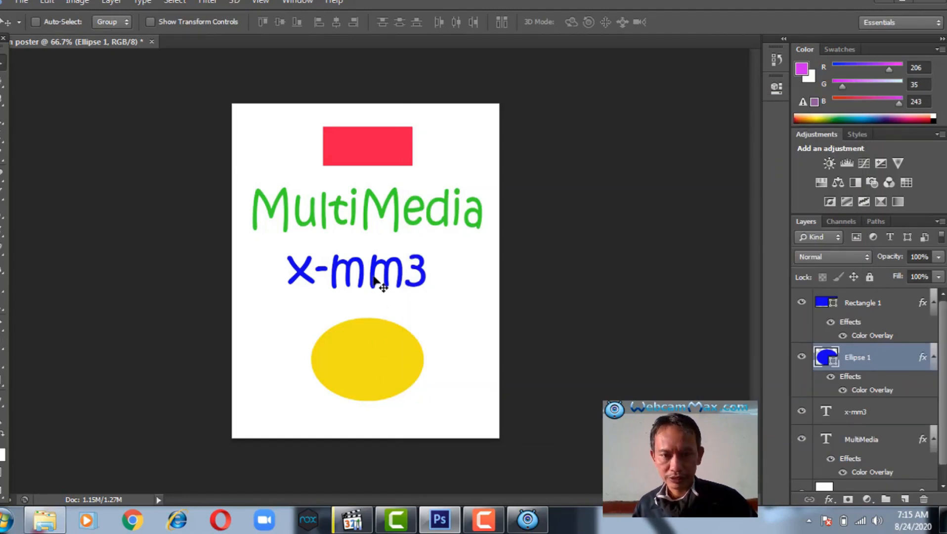
Step: Apply a Color Overlay to the x-mm3 text layer in bright red with hue 0° and saturation 96%
left_click(868, 417)
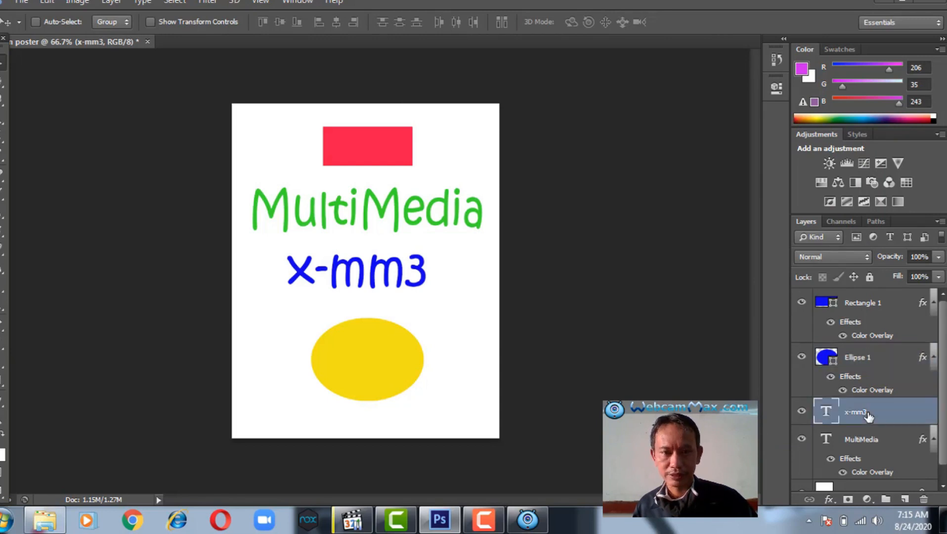
right_click(869, 416)
left_click(576, 67)
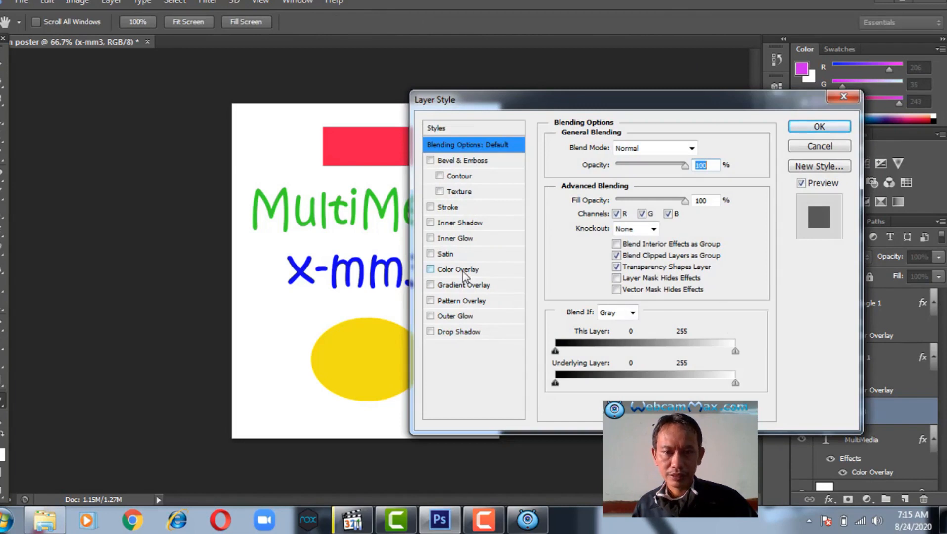
left_click(463, 270)
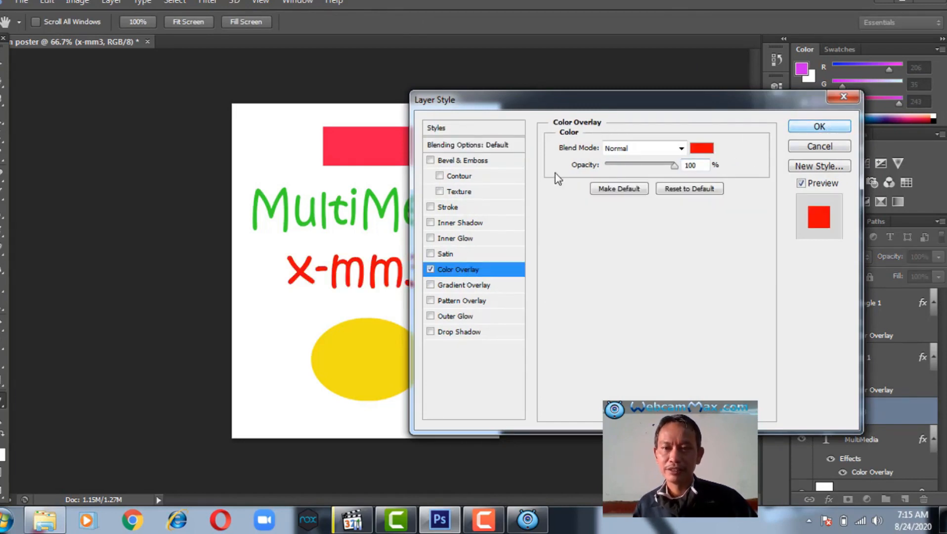
left_click(702, 149)
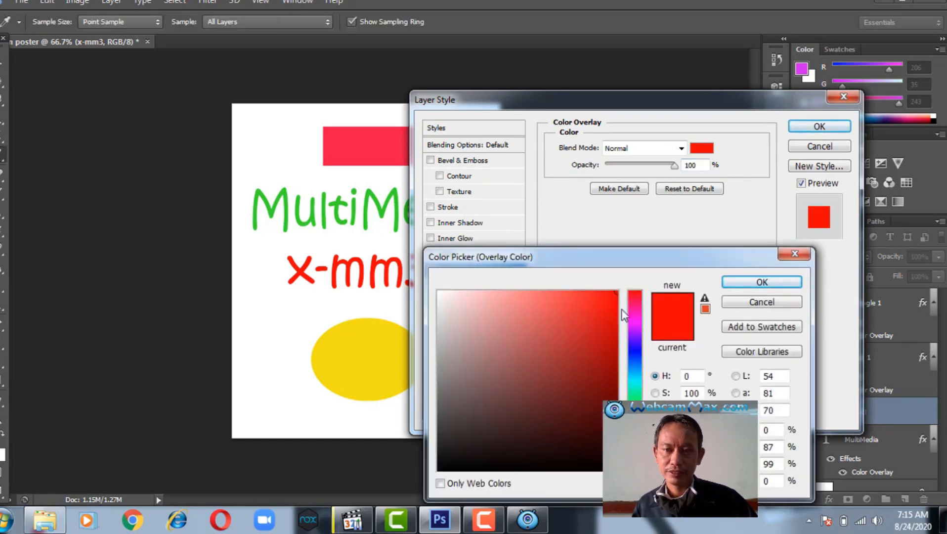
left_click(762, 282)
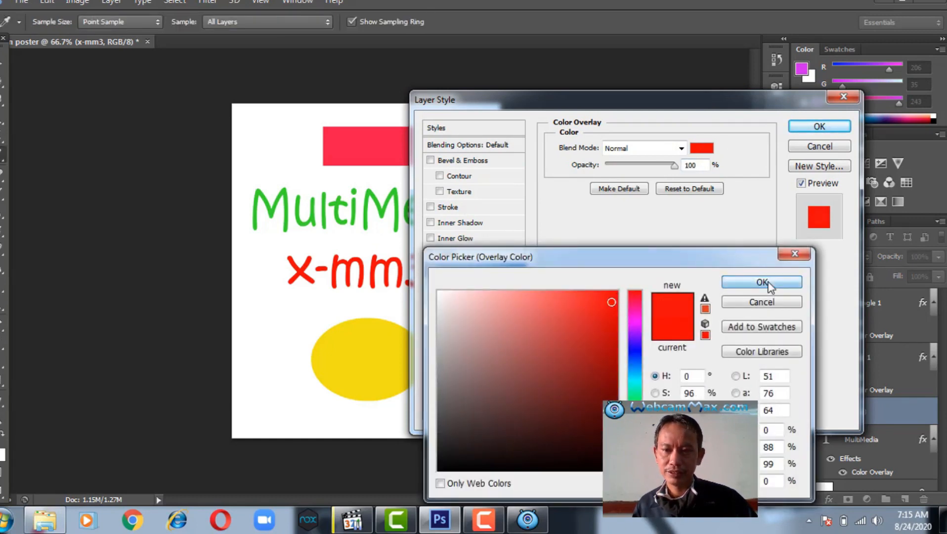
left_click(814, 129)
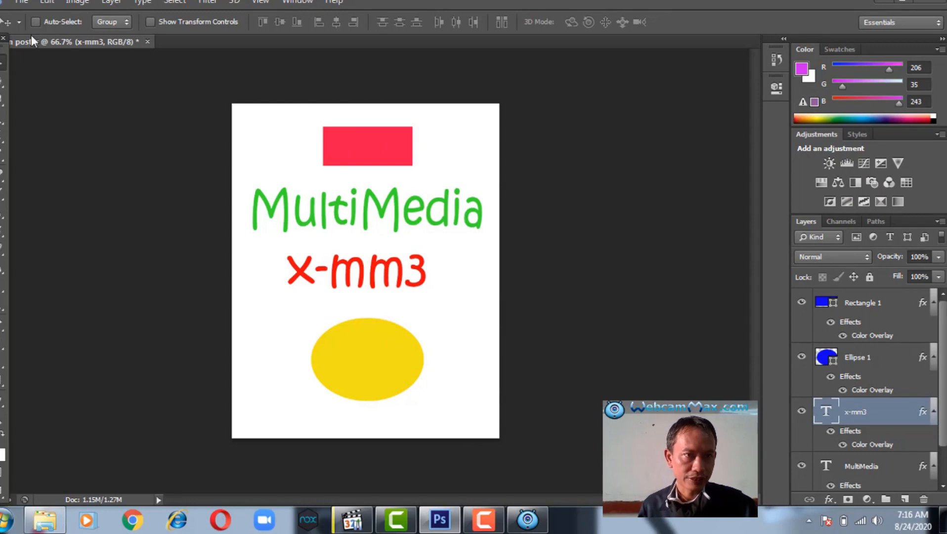
Step: Save the document in My Documents as "desain poster-1" in Photoshop PSD format with layers kept
left_click(23, 1)
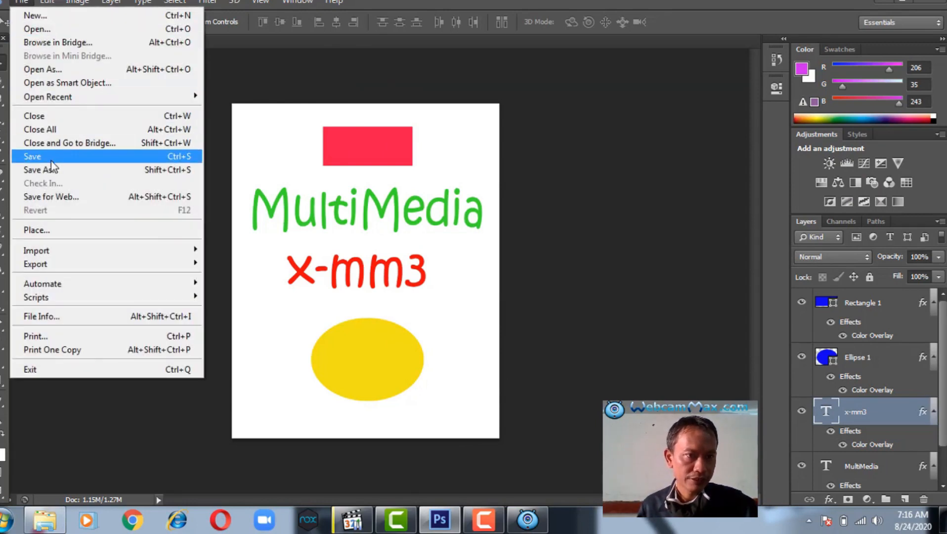
left_click(50, 159)
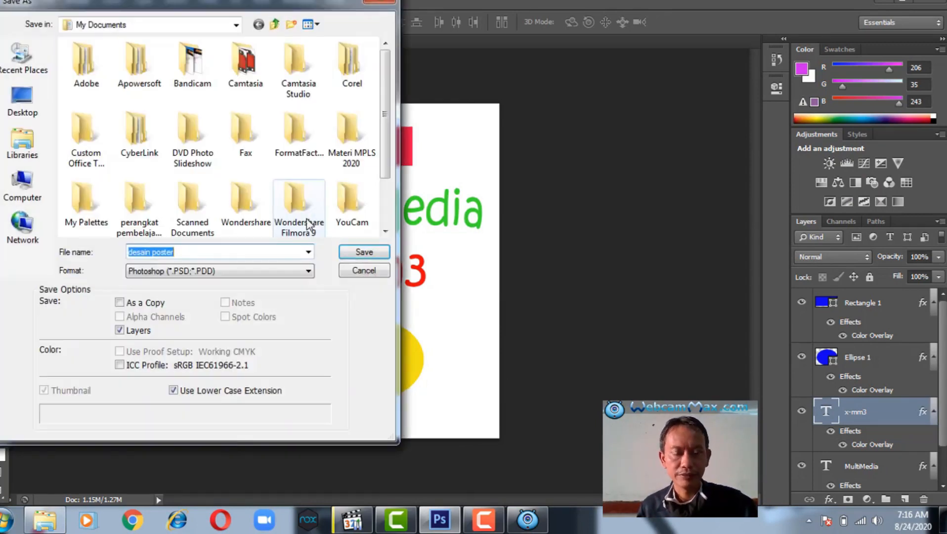
left_click(193, 252)
type("-")
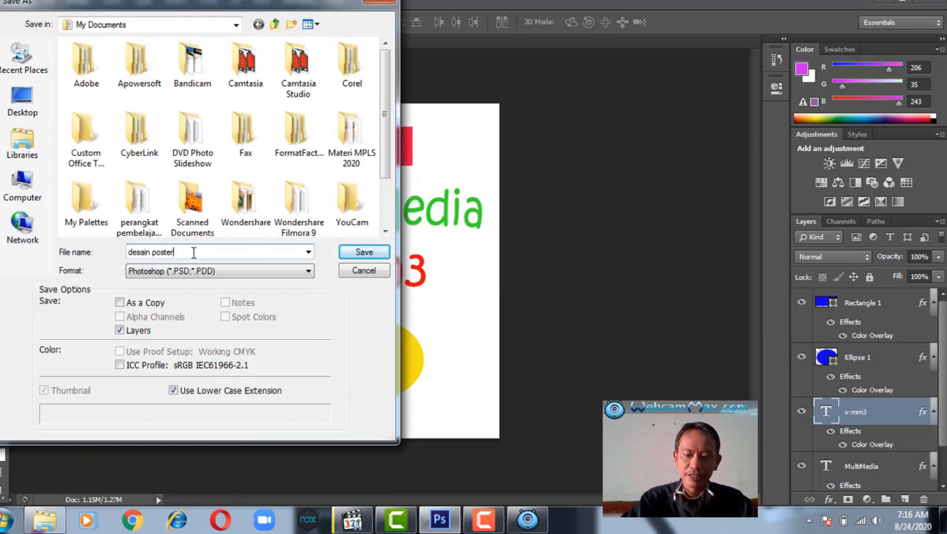
type("1")
left_click(361, 255)
left_click(605, 148)
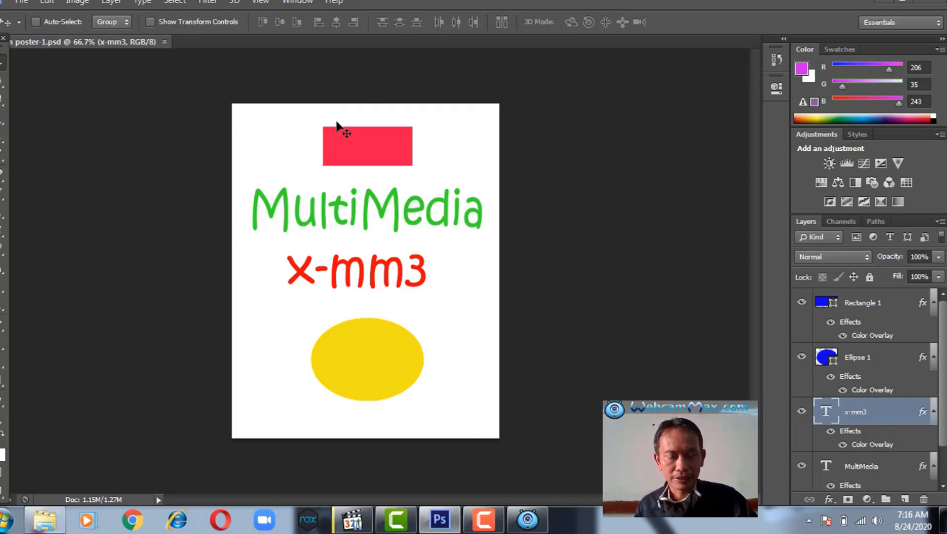
Step: Move the x-mm3 text slightly to the right and down, centering it between the MultiMedia text and the yellow ellipse
mouse_move(360, 144)
left_mouse_down()
mouse_move(379, 140)
mouse_move(370, 154)
left_mouse_up()
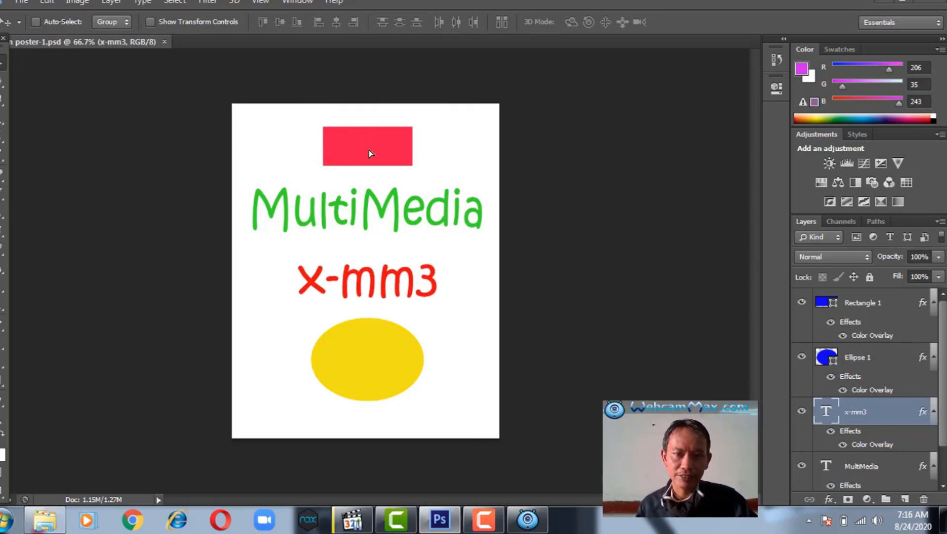